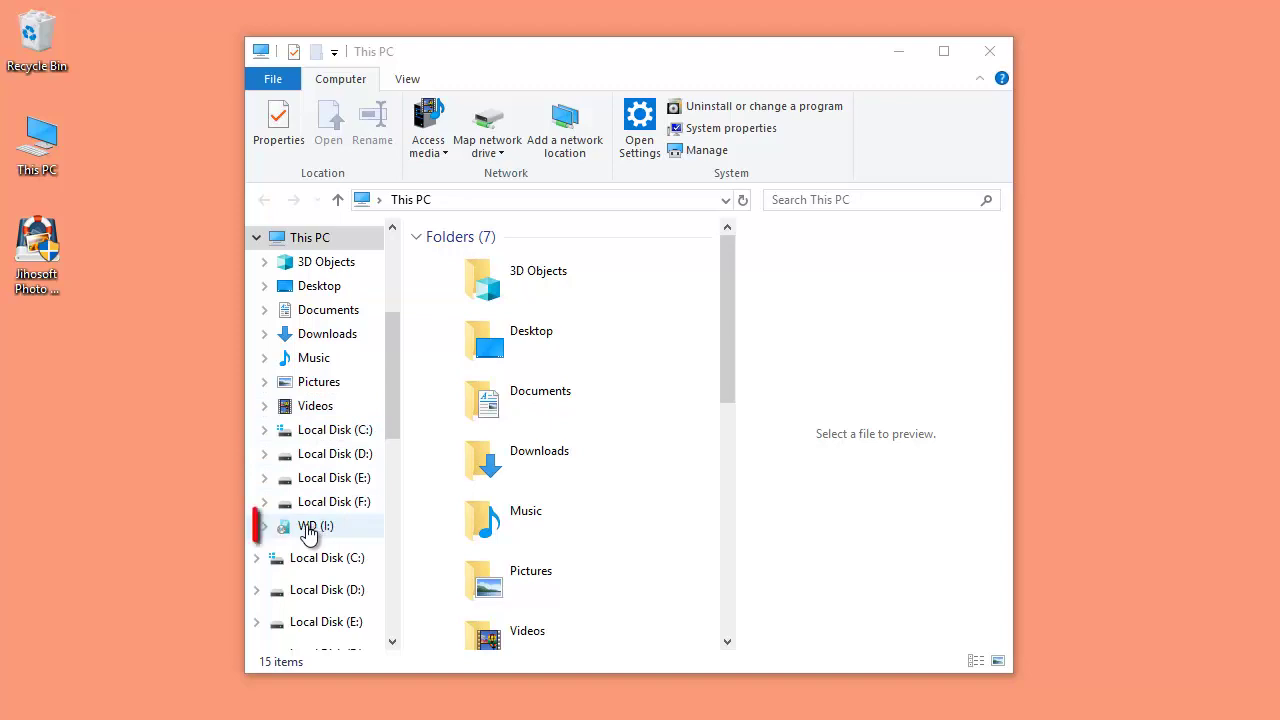
Look through the contents of the WD (I:) drive in File Explorer and close the window.
click(303, 527)
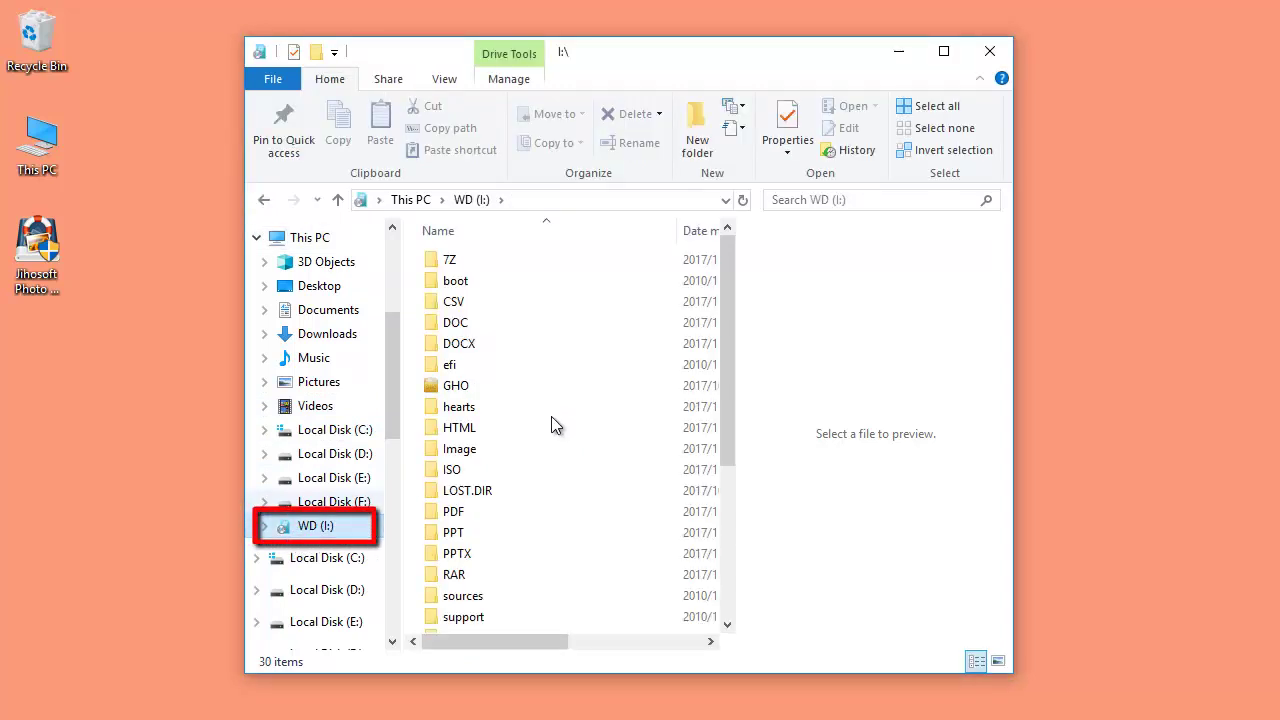
click(982, 52)
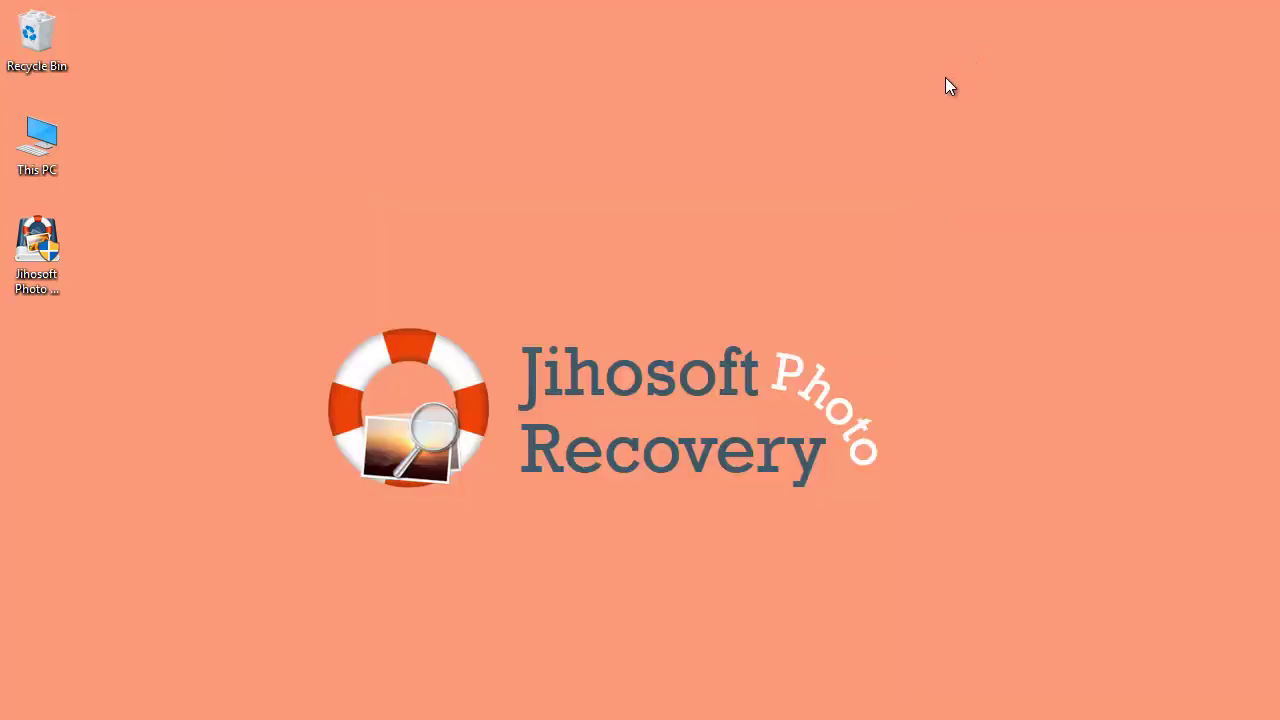
Launch Jihosoft Photo Recovery, choose photo recovery and open the advanced scan settings for the WD (I:) removable disk.
click(38, 238)
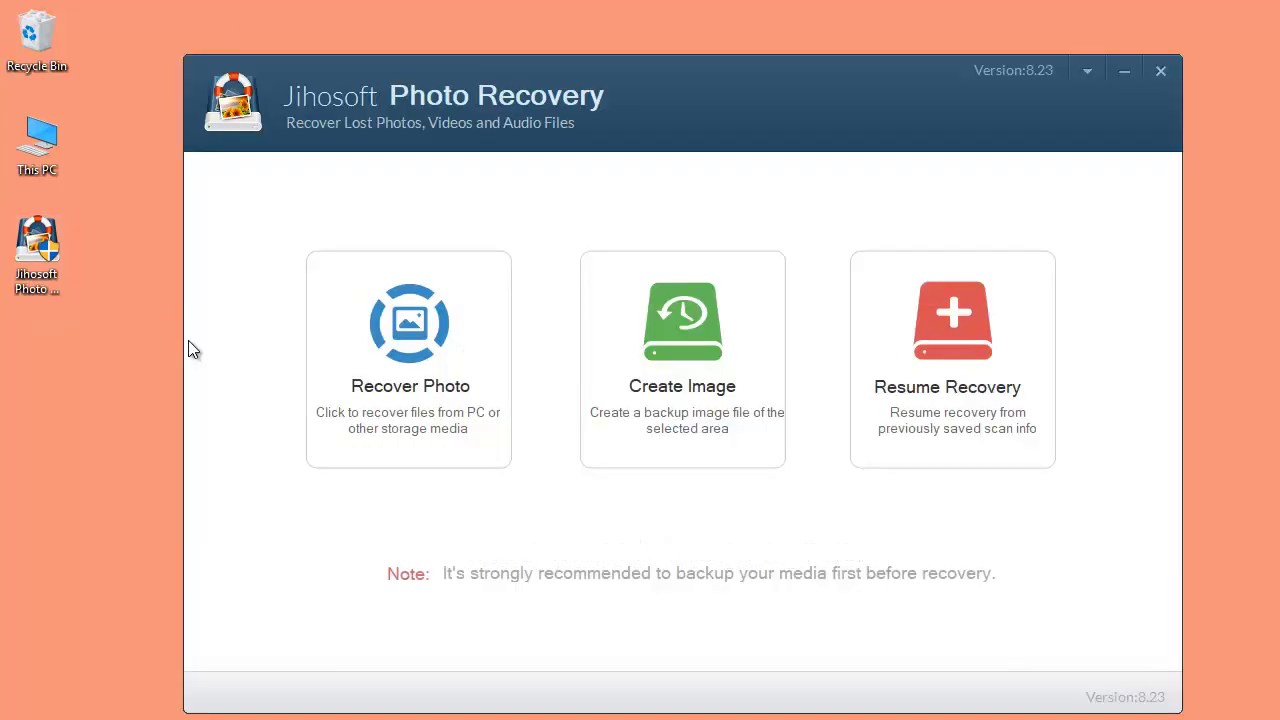
click(466, 342)
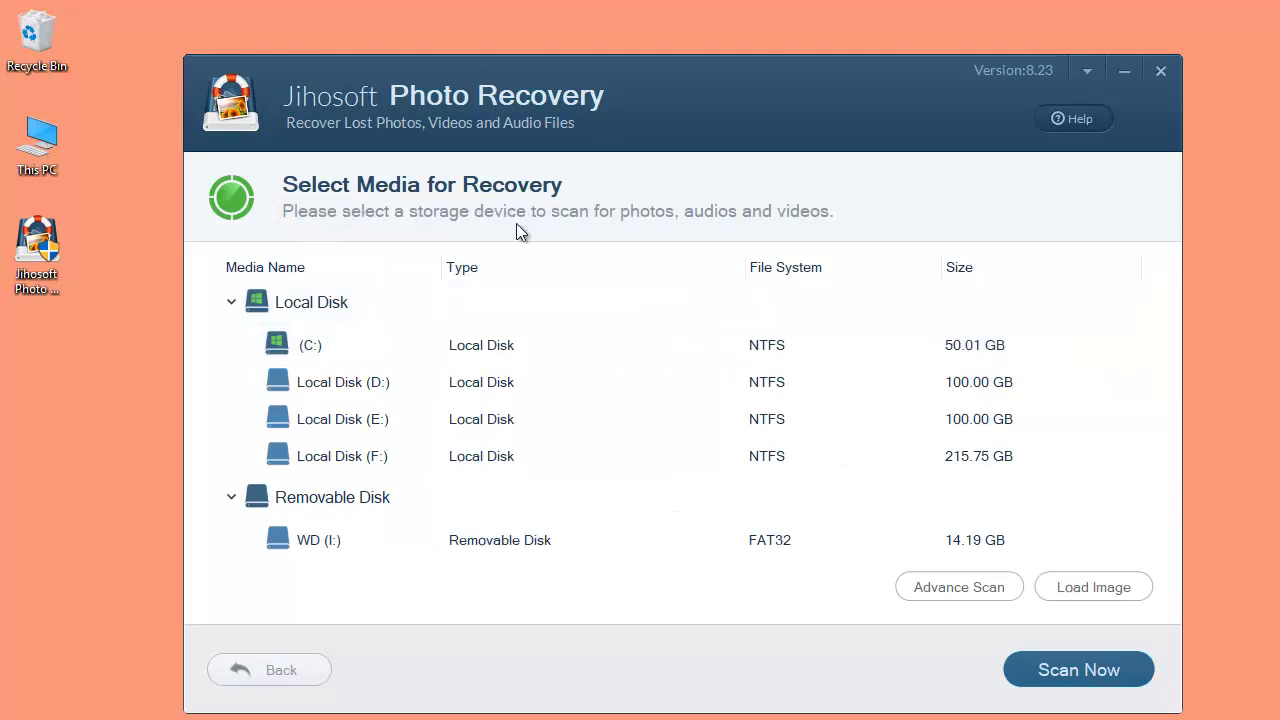
click(450, 542)
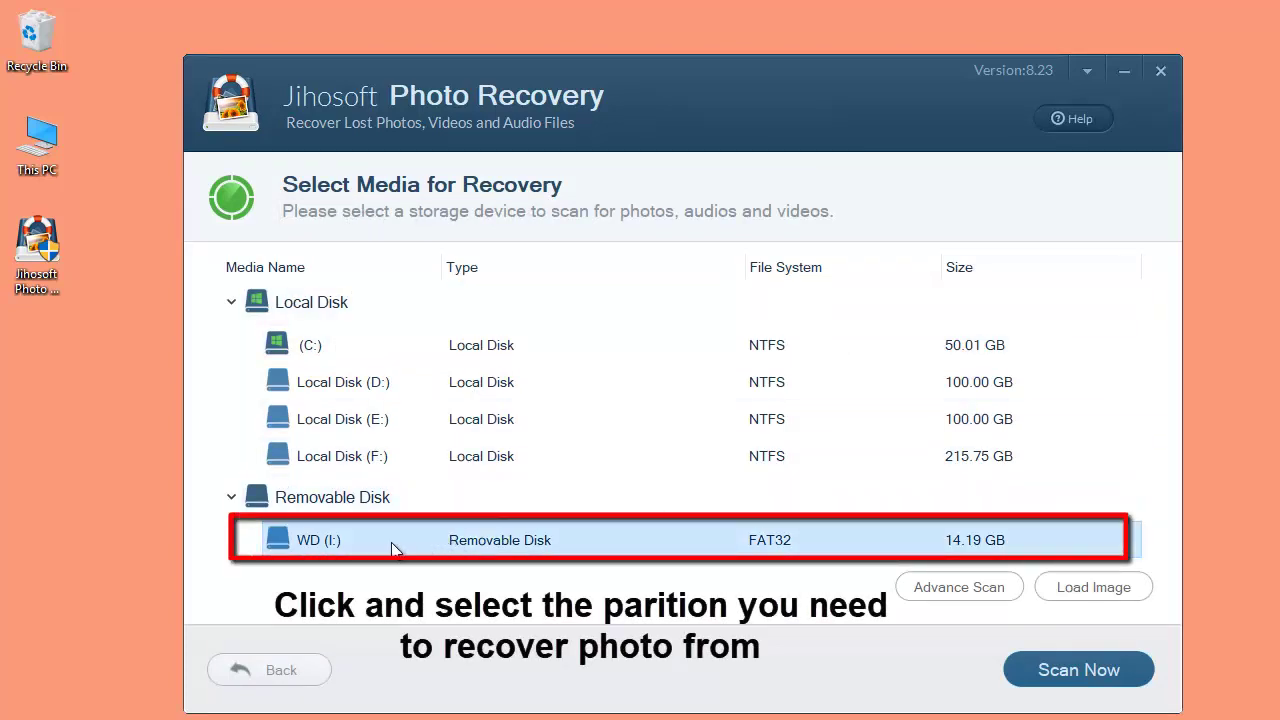
click(1006, 592)
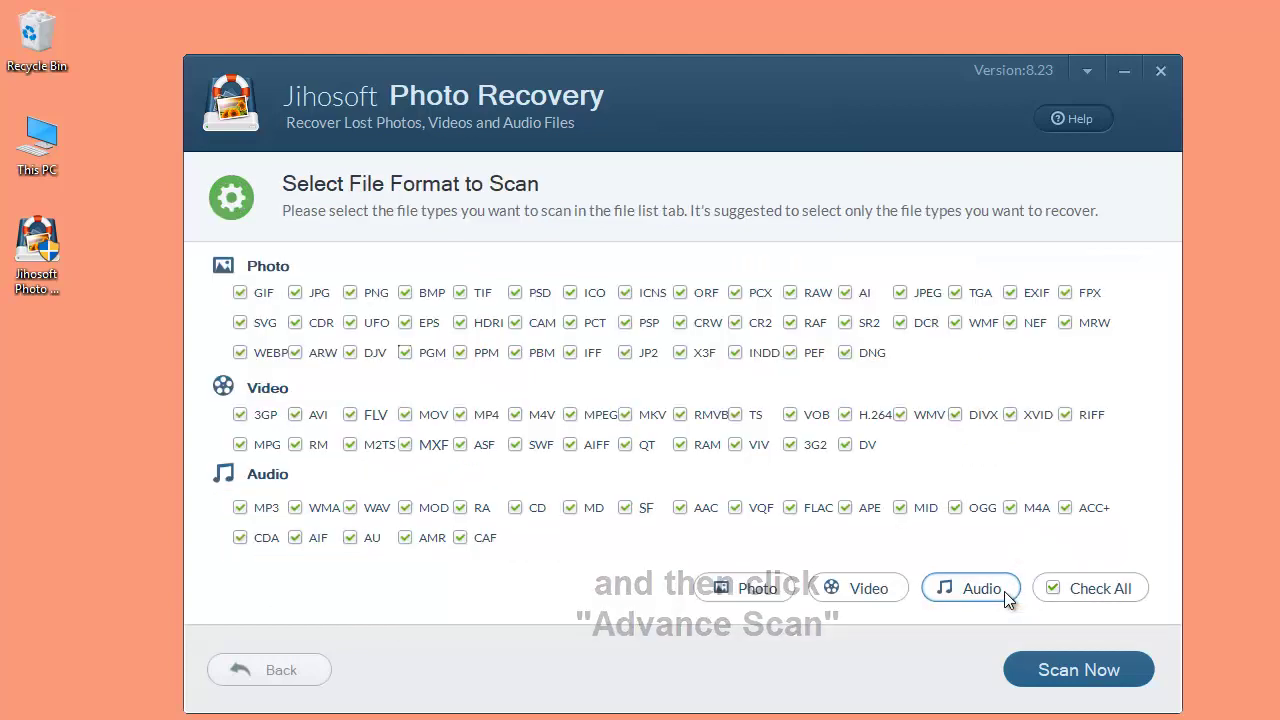
Limit the scan to the JPG, PNG, JPEG, CR2, SR2, ARW, 3GP, MP4 and MP3 formats and run it.
click(1060, 588)
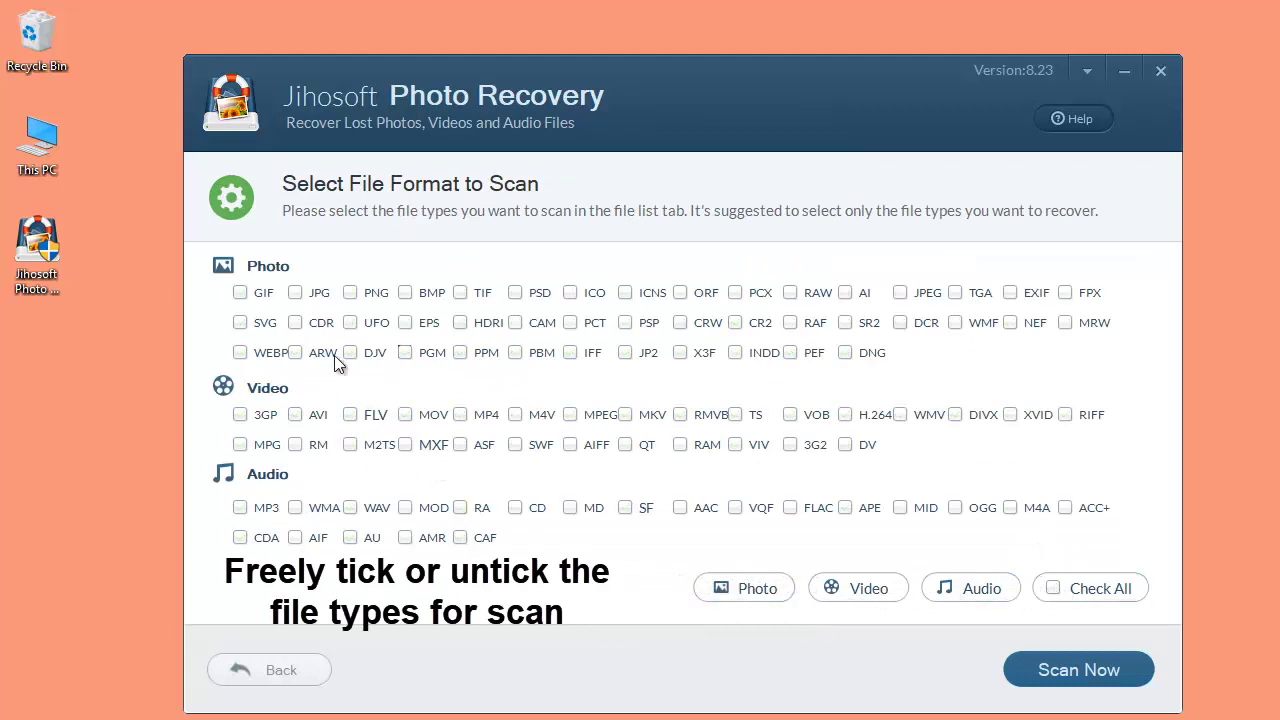
click(296, 290)
click(350, 291)
click(465, 415)
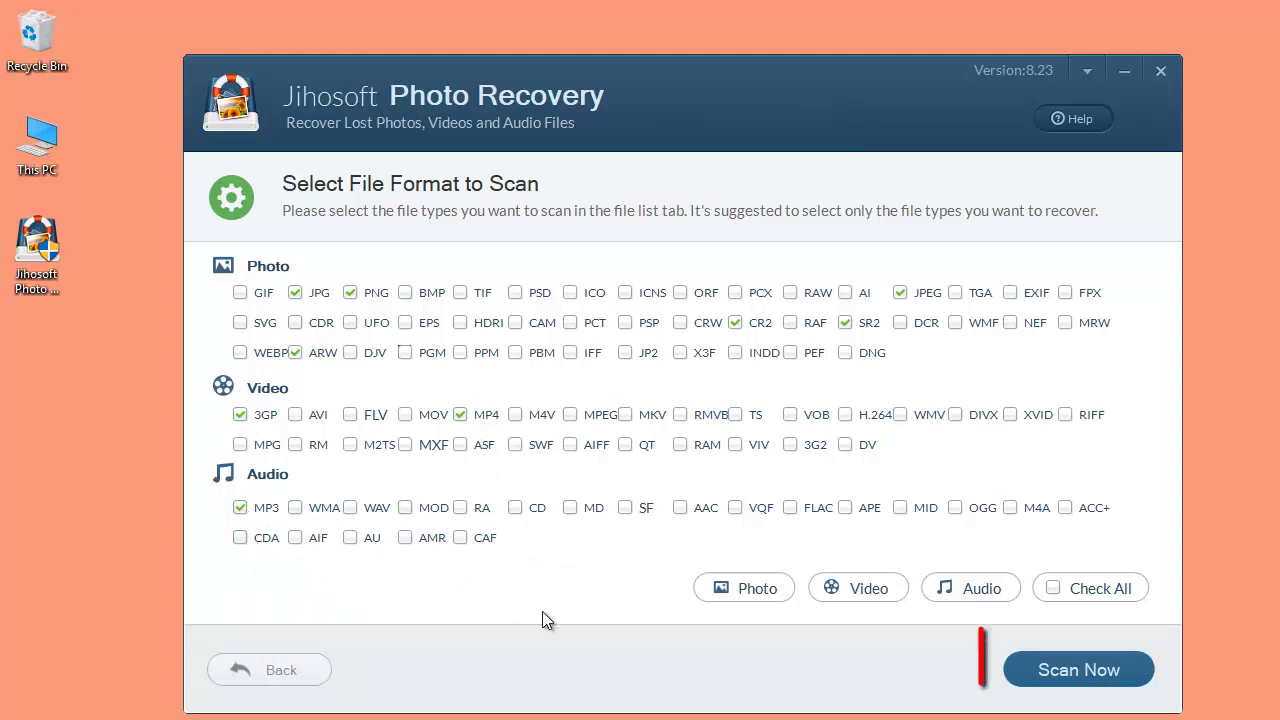
click(1030, 673)
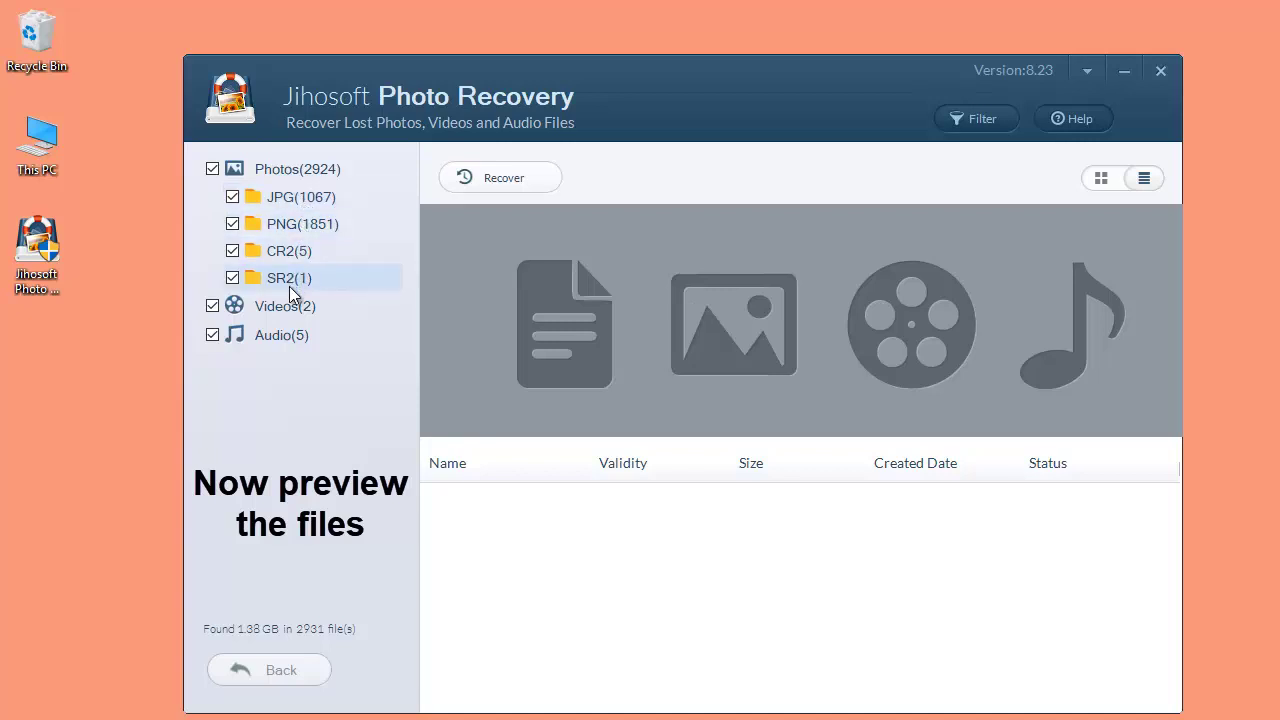
Preview the found CR2, SR2, MP4, MP3 and JPG files, viewing the JPG photos as thumbnails before returning to the list.
click(286, 254)
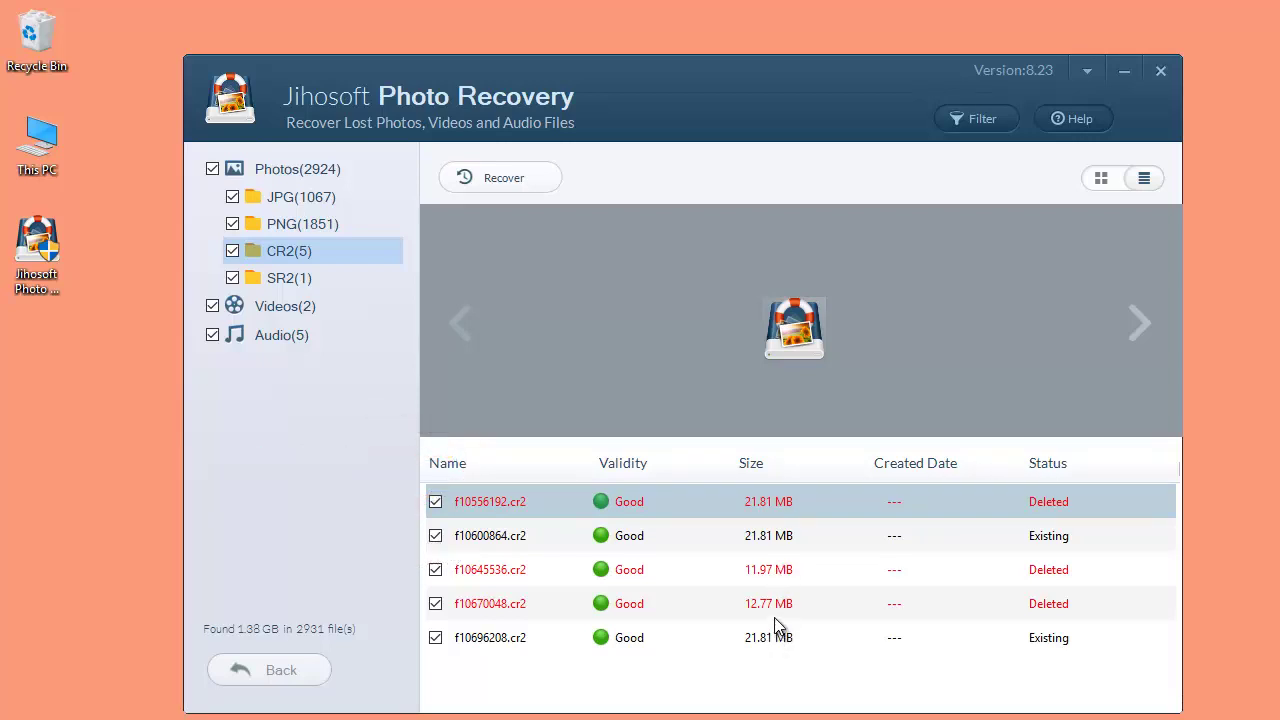
click(327, 278)
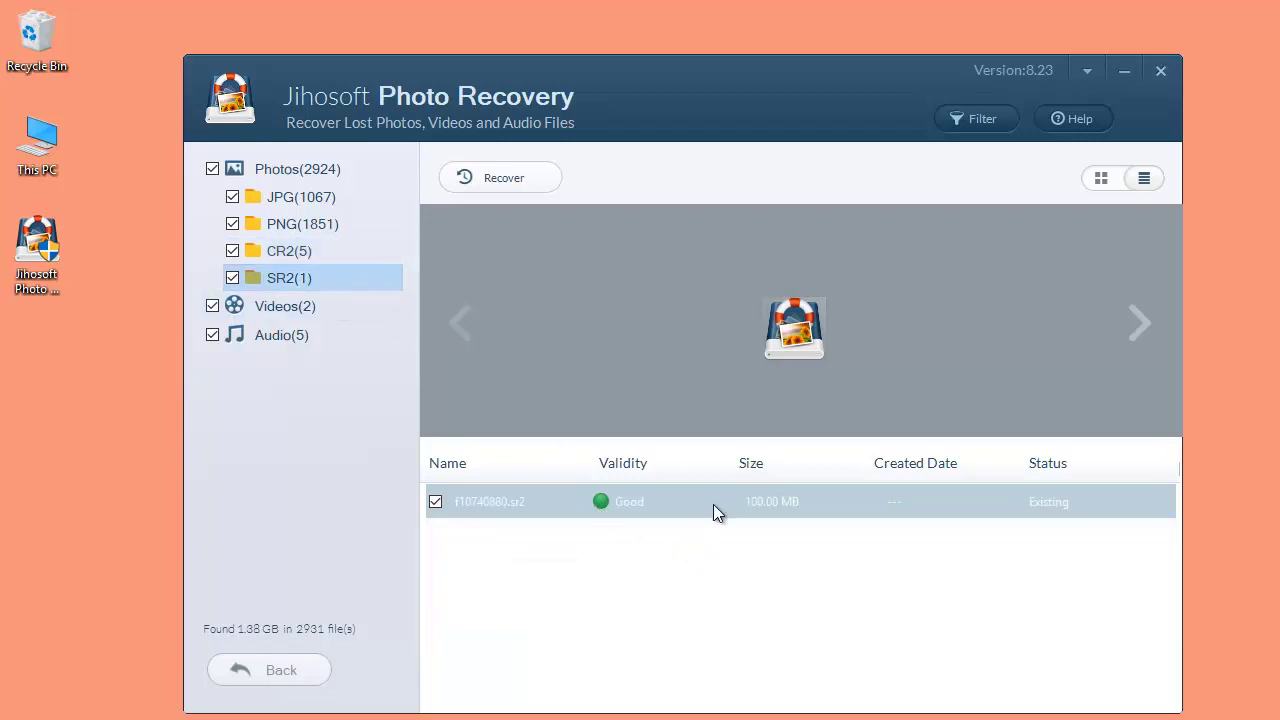
click(298, 308)
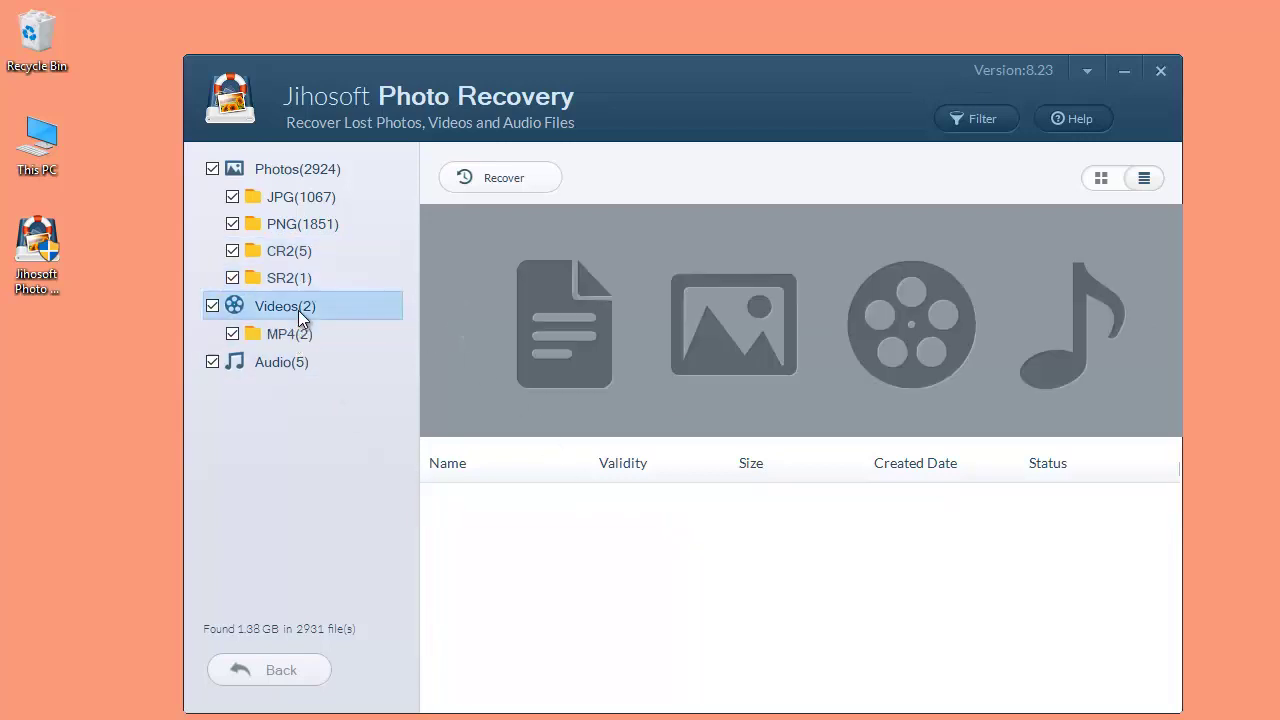
click(292, 360)
click(289, 336)
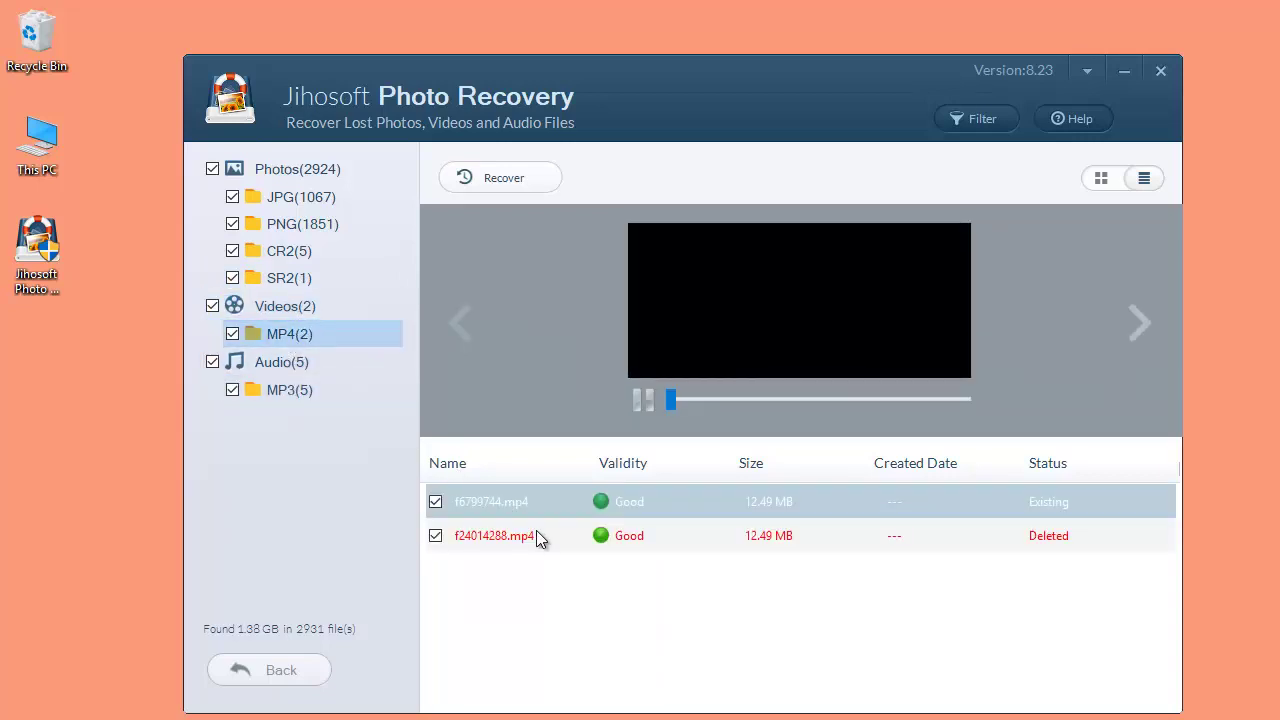
click(537, 538)
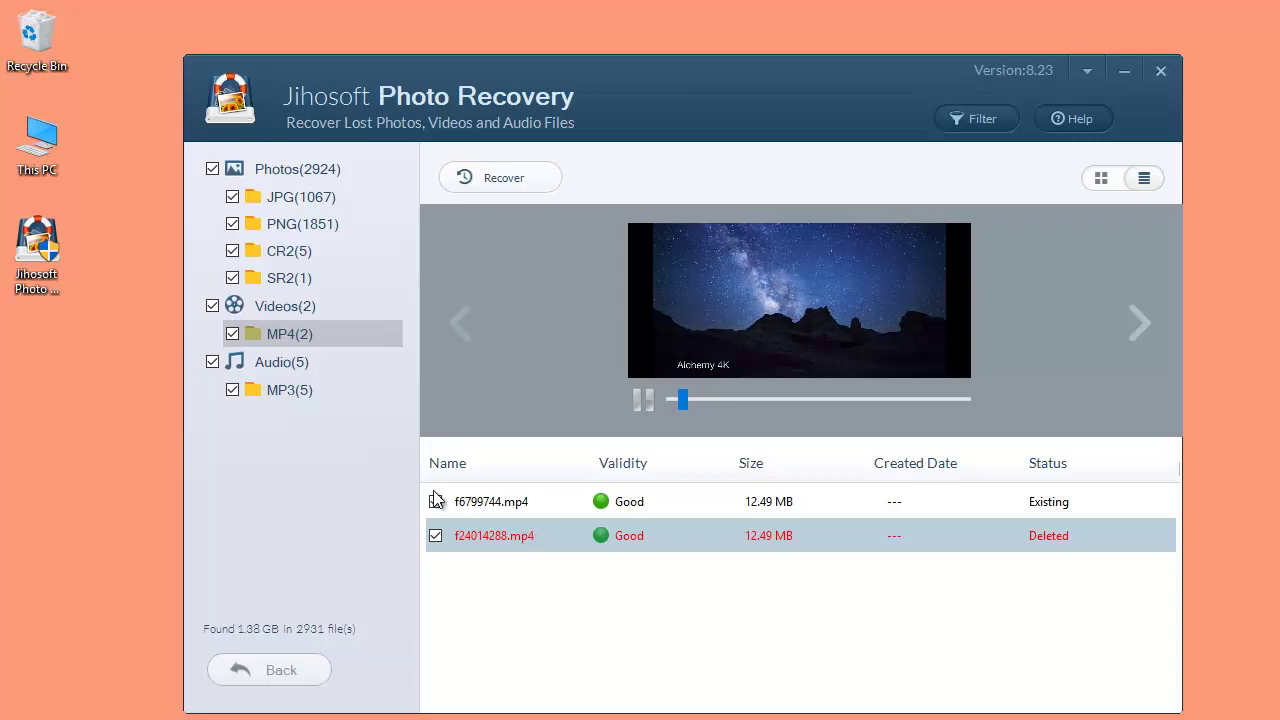
click(328, 390)
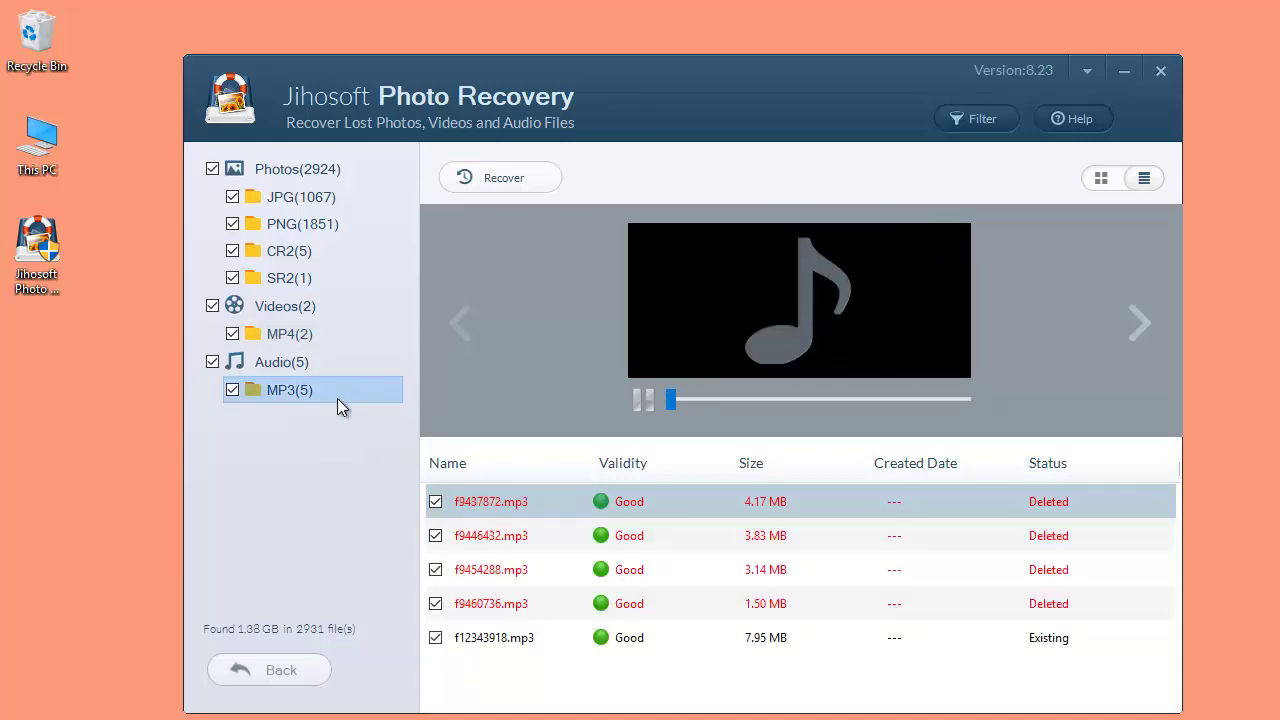
click(297, 210)
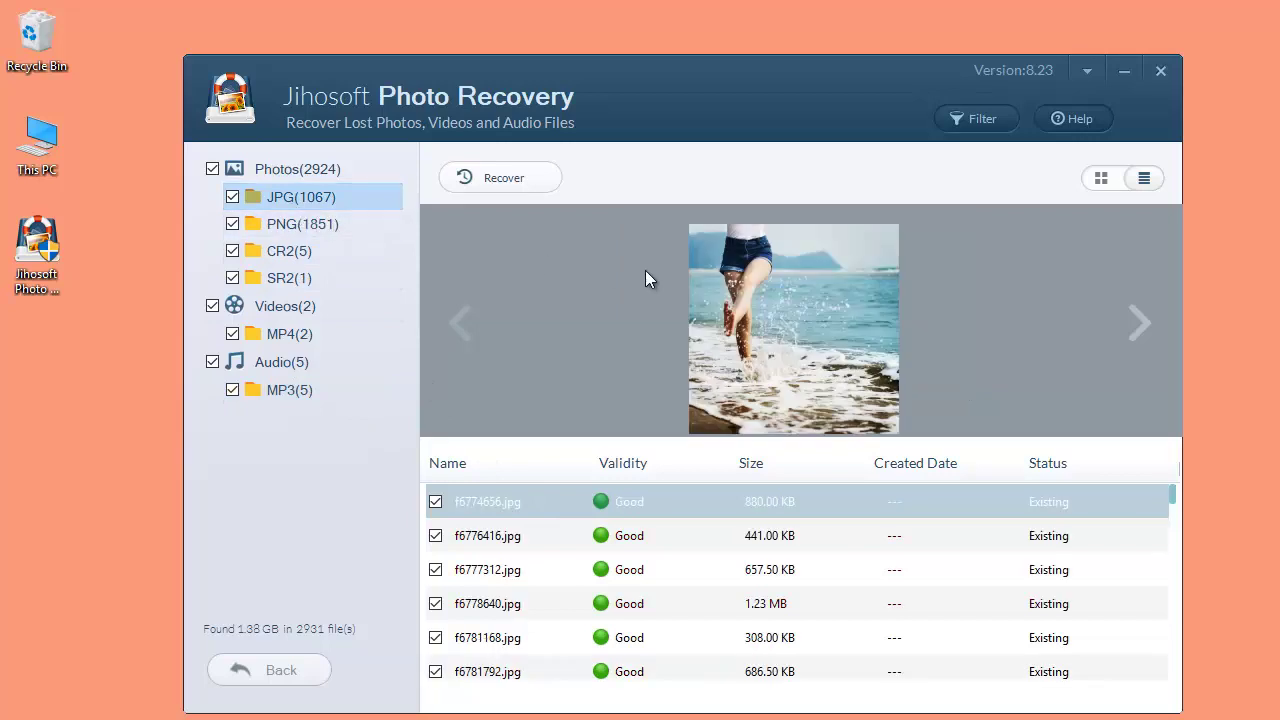
click(1102, 184)
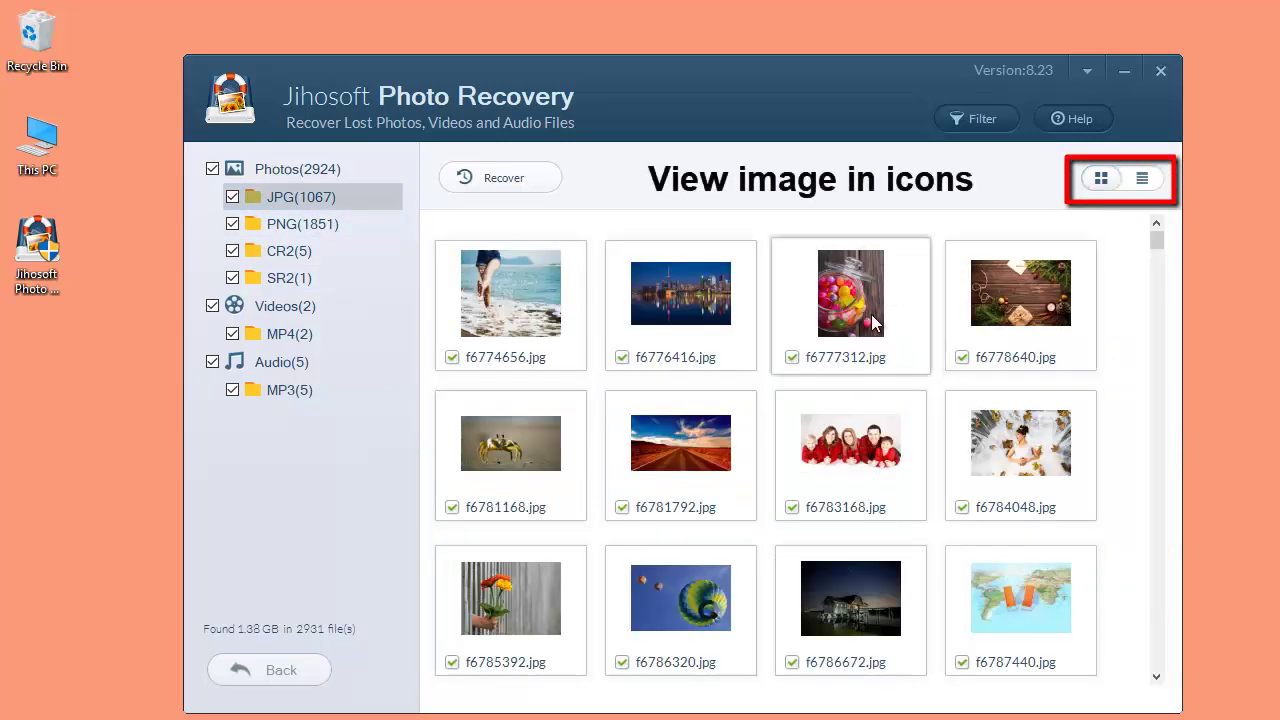
click(1127, 182)
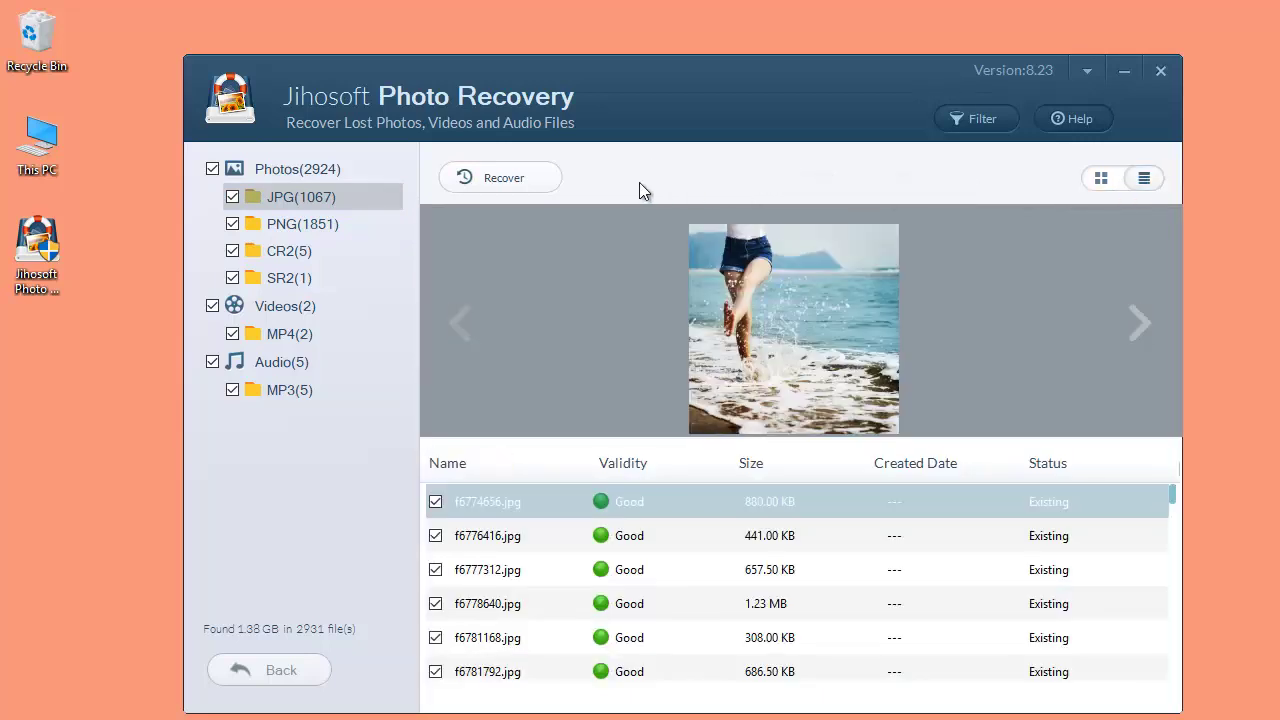
Filter the PNG photos to file sizes greater than 20 KB and browse them as a list and as thumbnails.
click(331, 225)
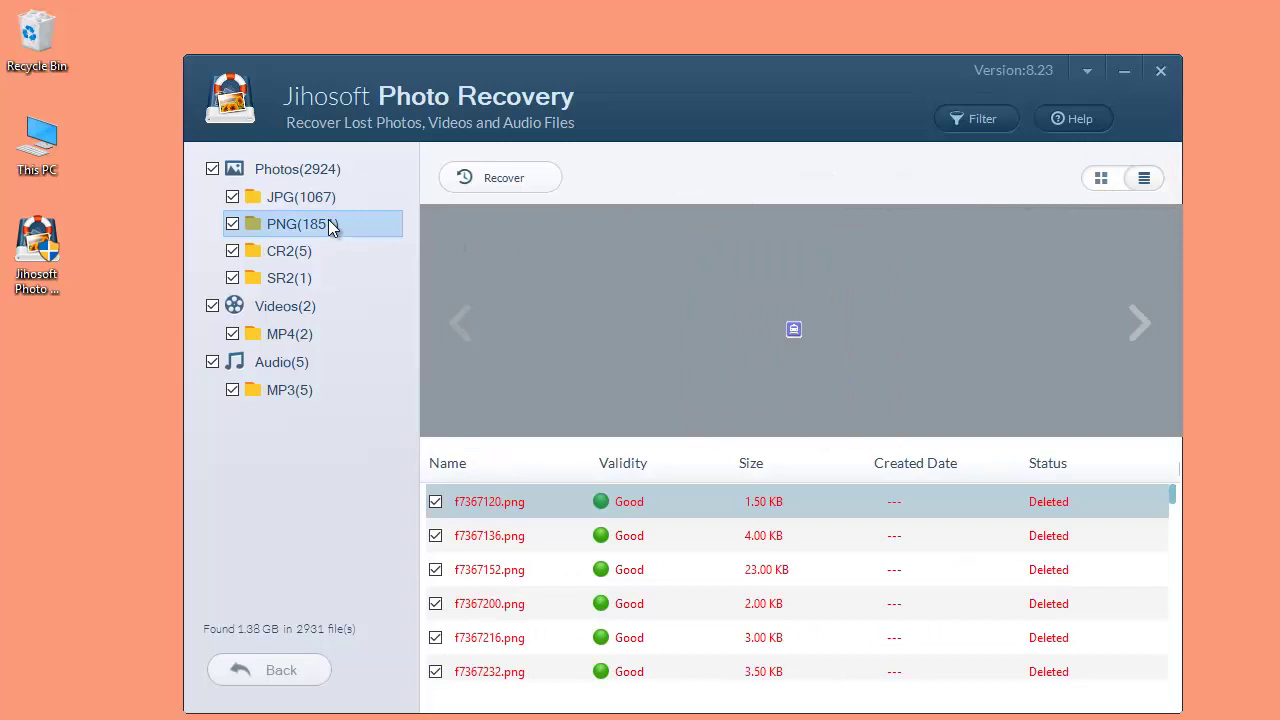
click(983, 125)
click(825, 180)
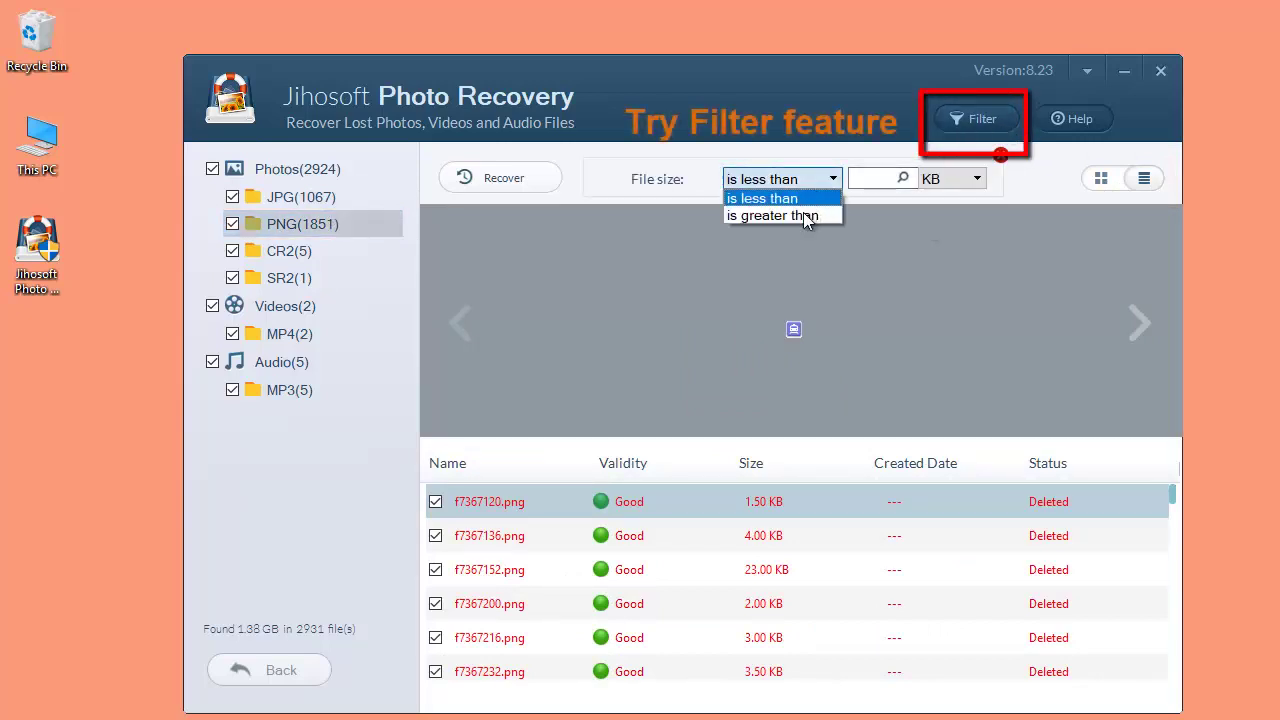
click(805, 212)
click(884, 177)
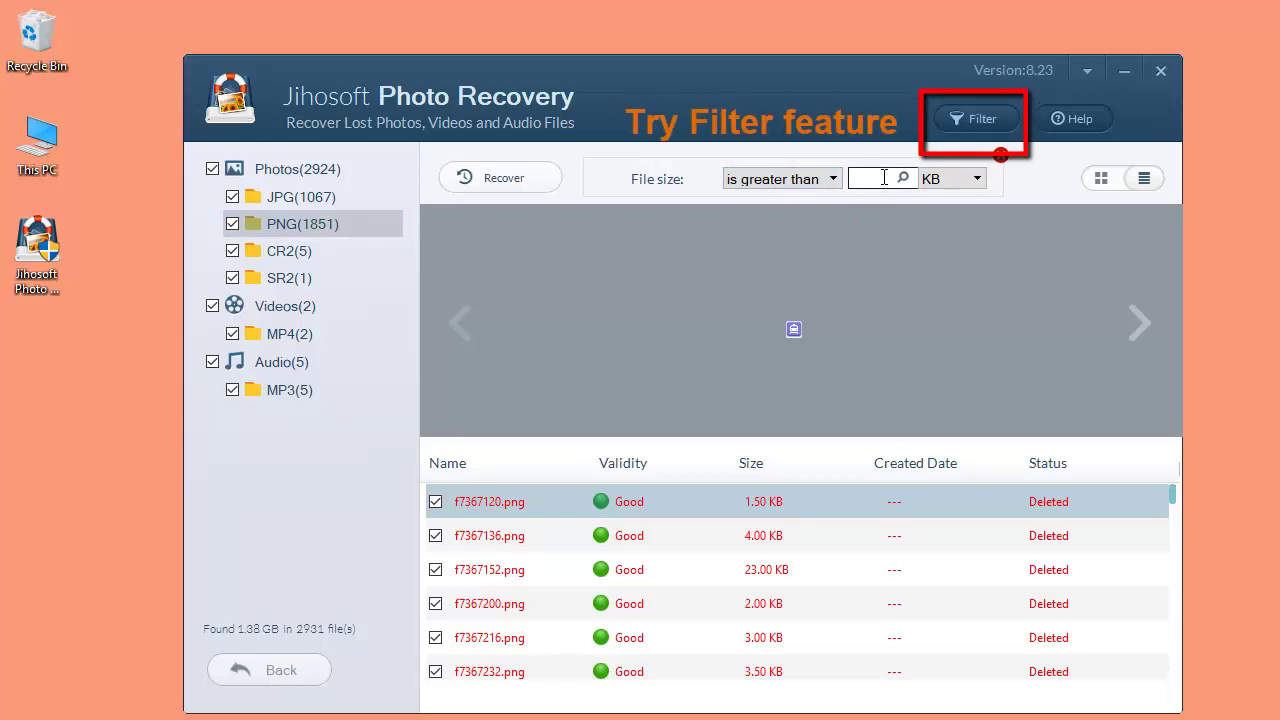
text(20)
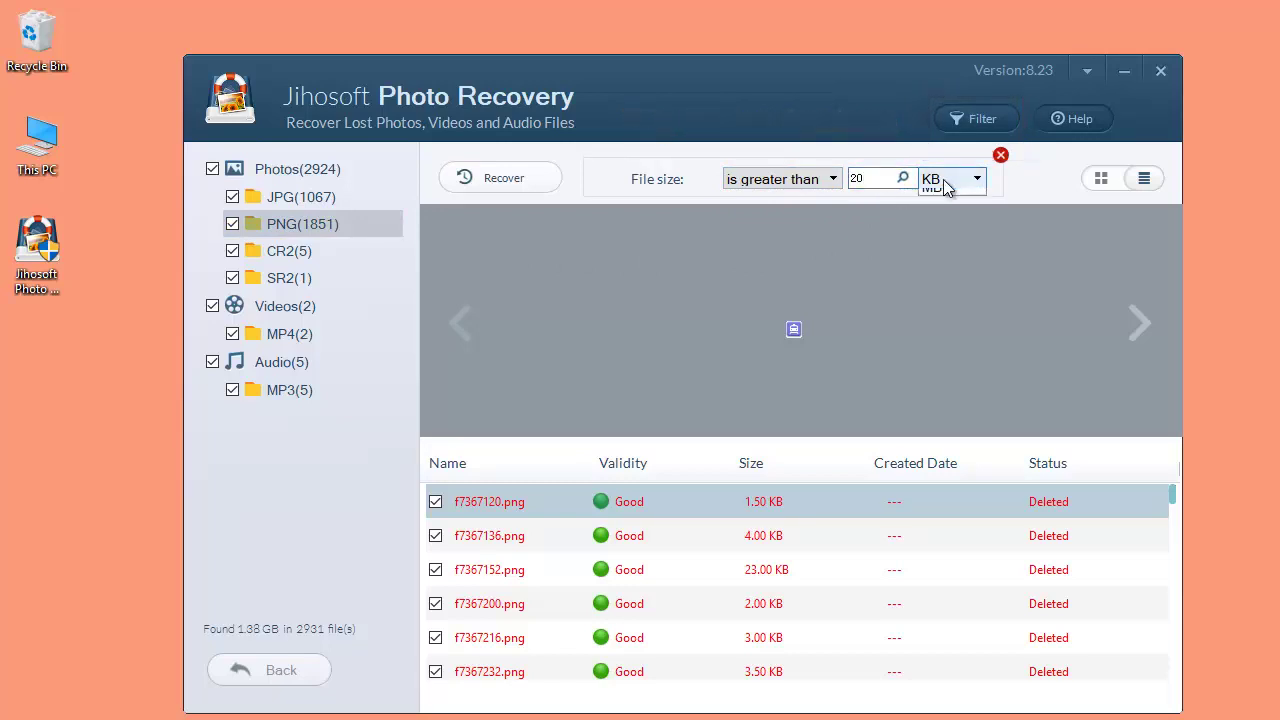
click(944, 180)
click(943, 179)
click(903, 179)
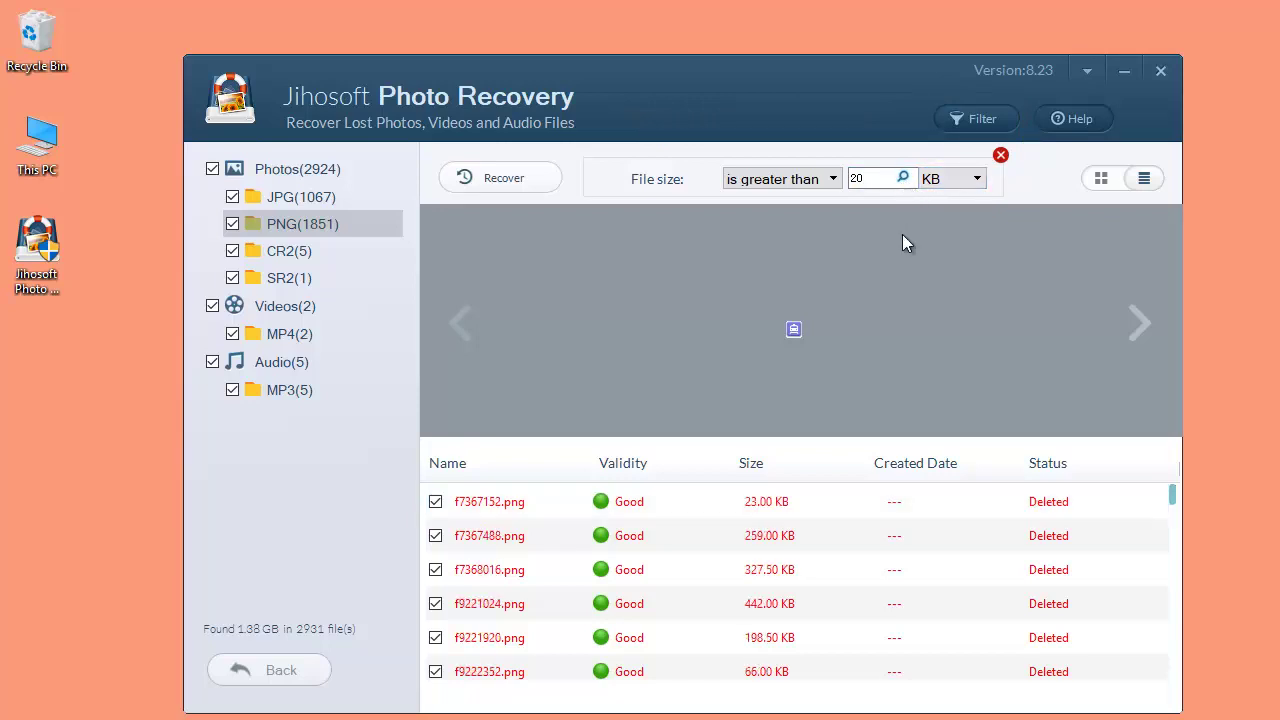
scroll(840, 568, down, 15)
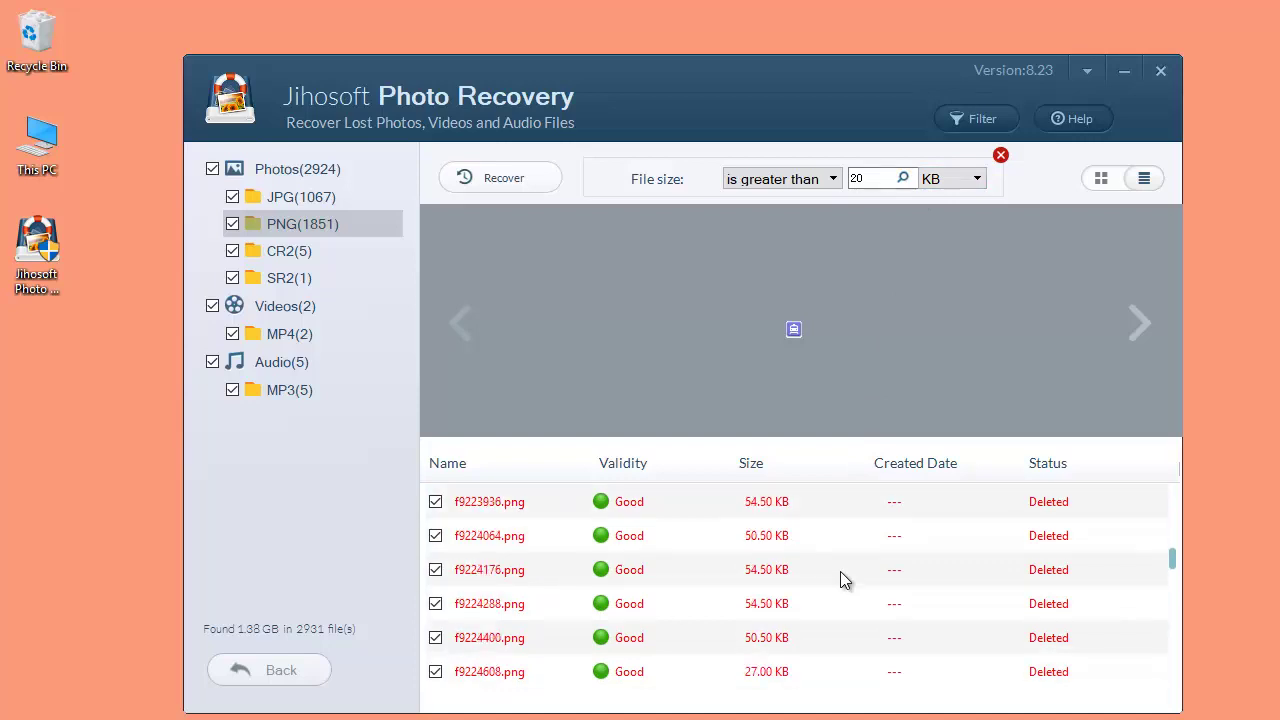
click(1134, 182)
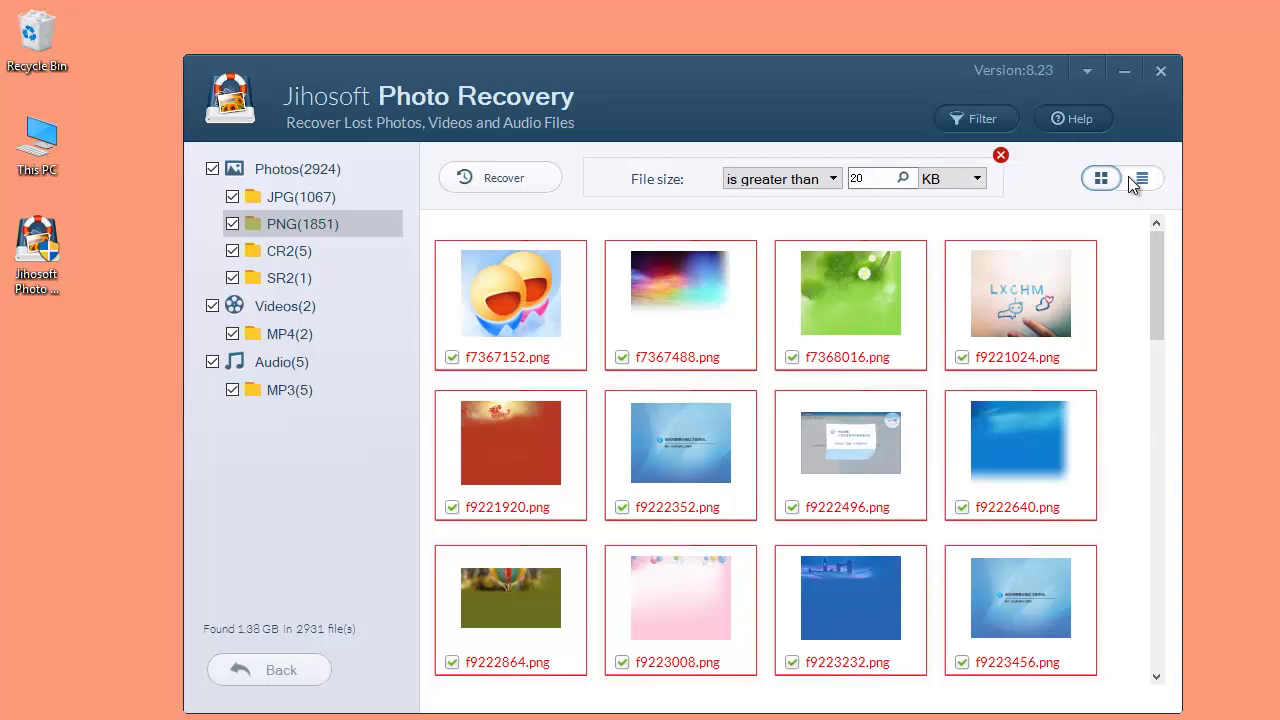
click(1138, 179)
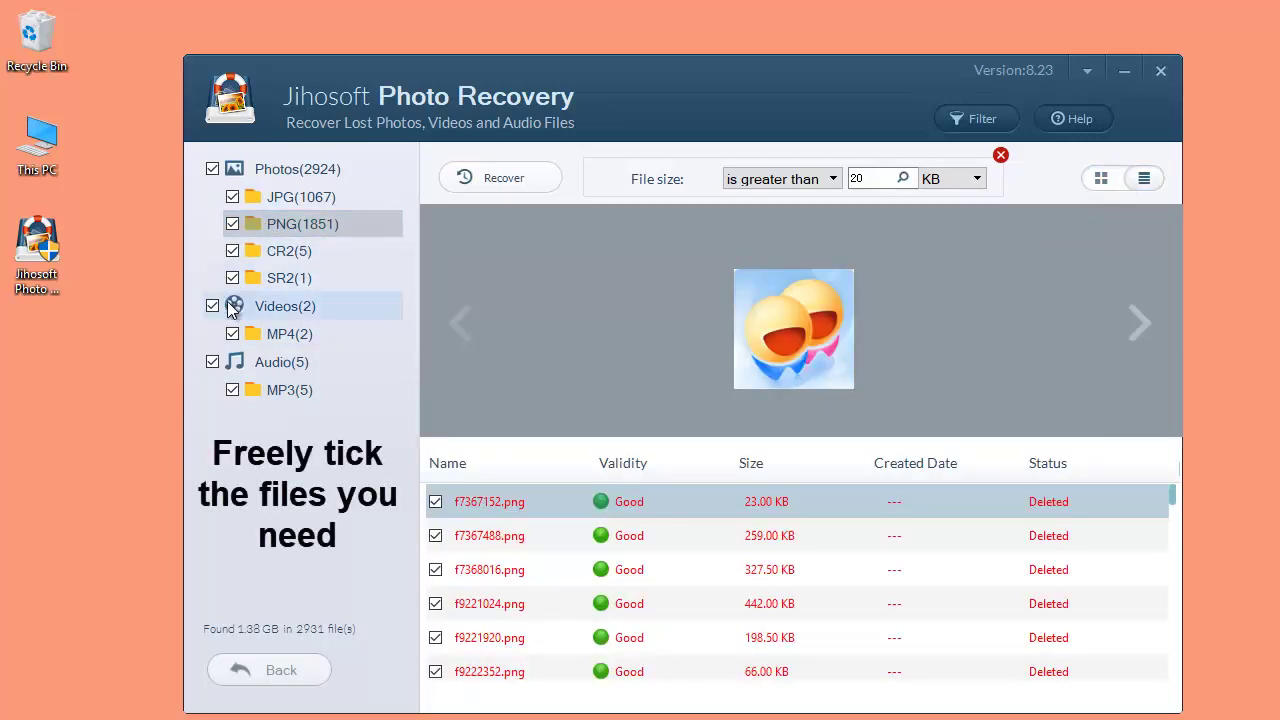
Exclude all audio files and the video f6799744.mp4 from the recovery selection.
click(213, 362)
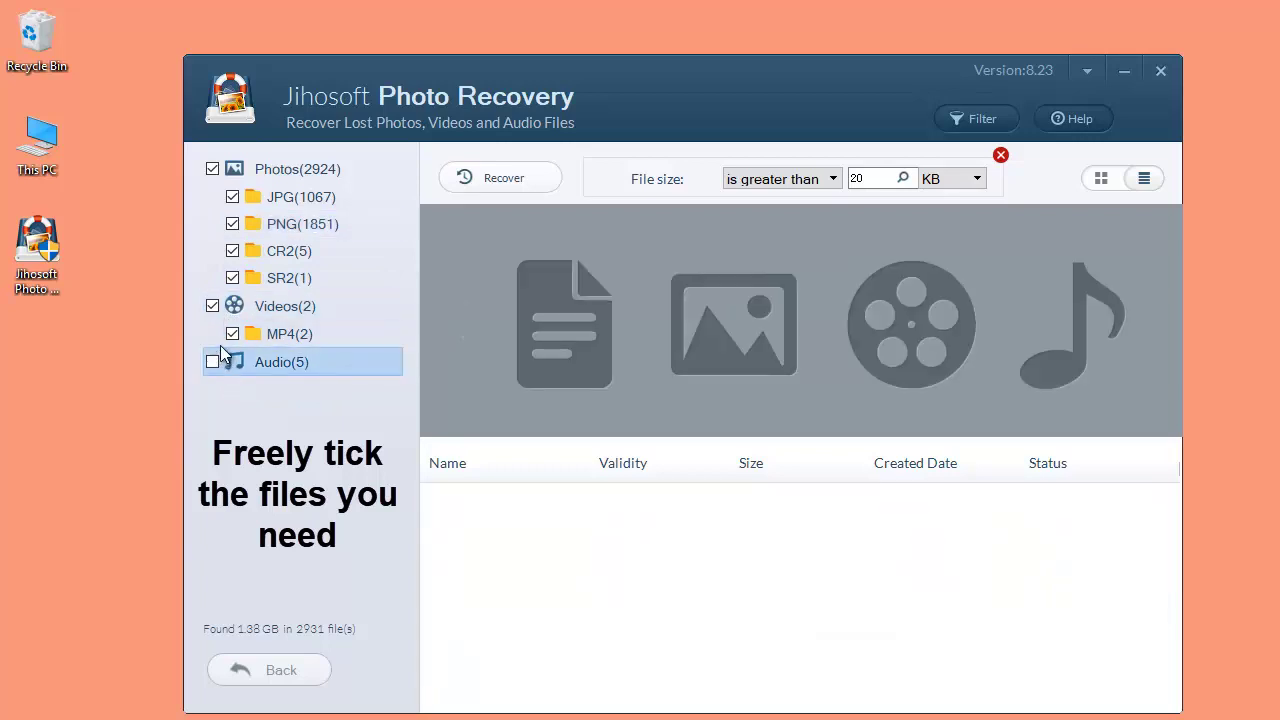
click(268, 339)
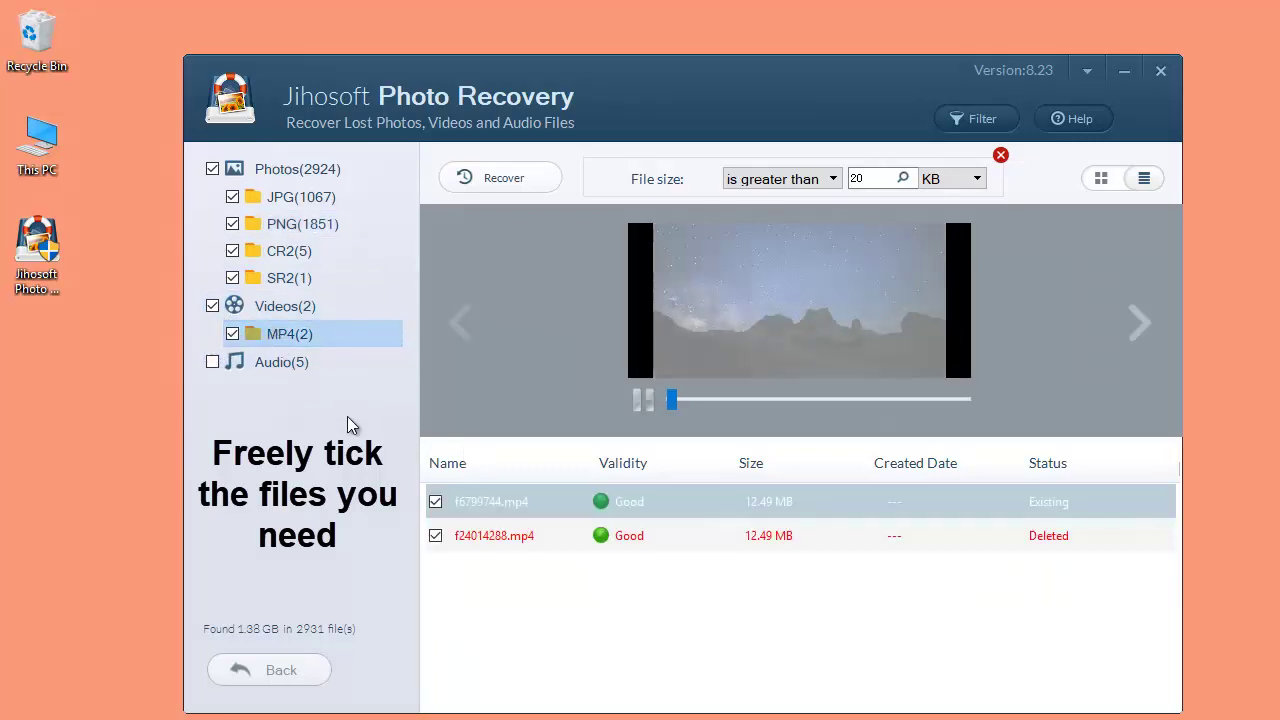
click(435, 501)
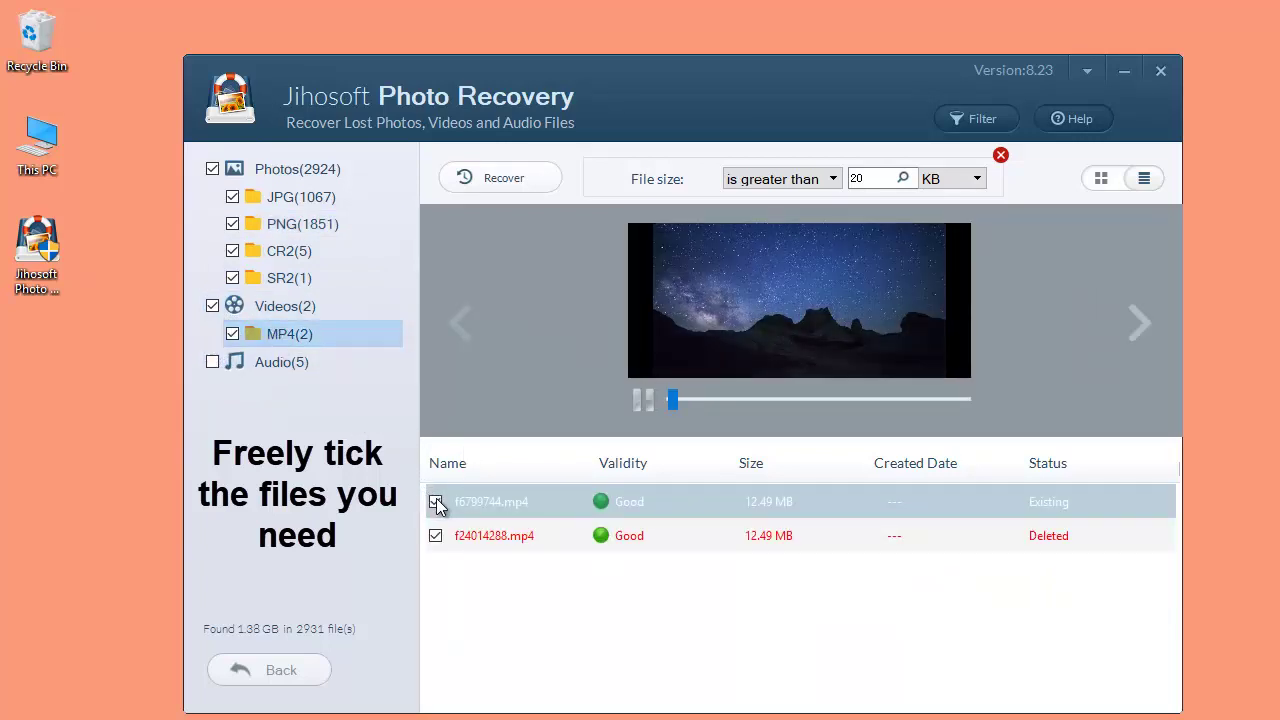
Exclude the JPG and PNG folders from the recovery selection, keeping the CR2 and SR2 photos selected.
click(280, 277)
click(290, 249)
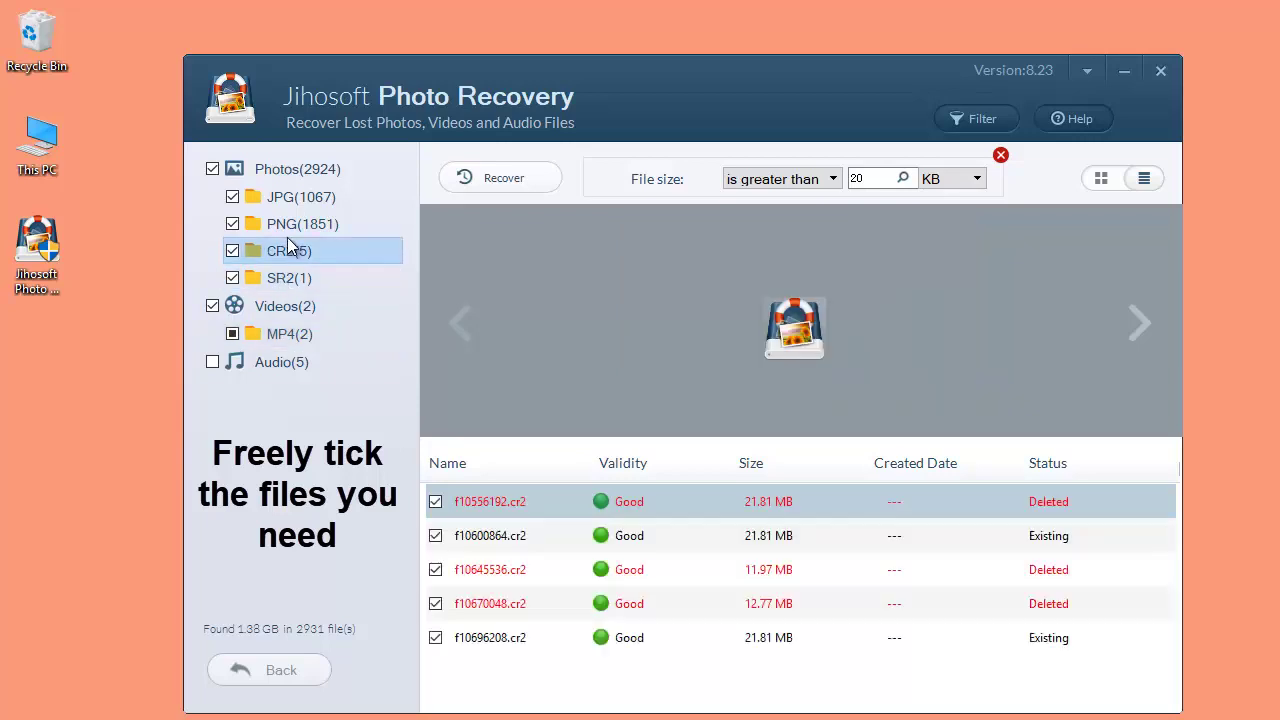
click(238, 201)
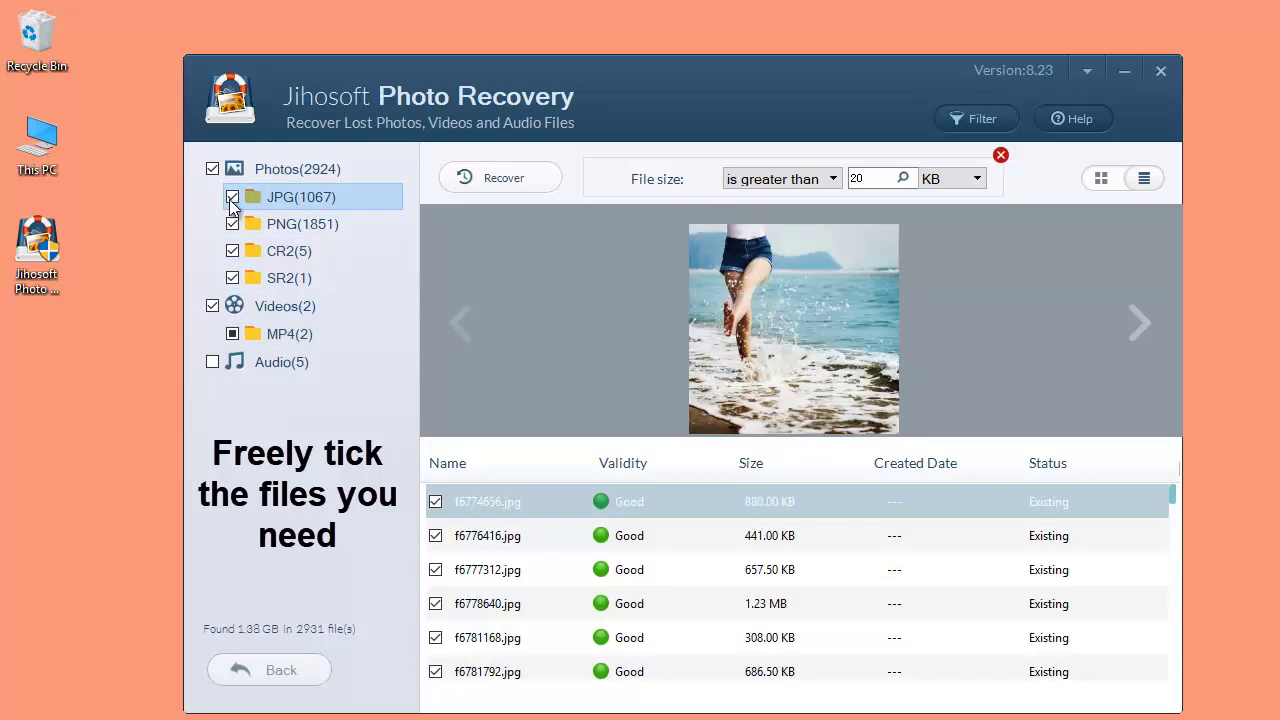
click(232, 198)
click(232, 224)
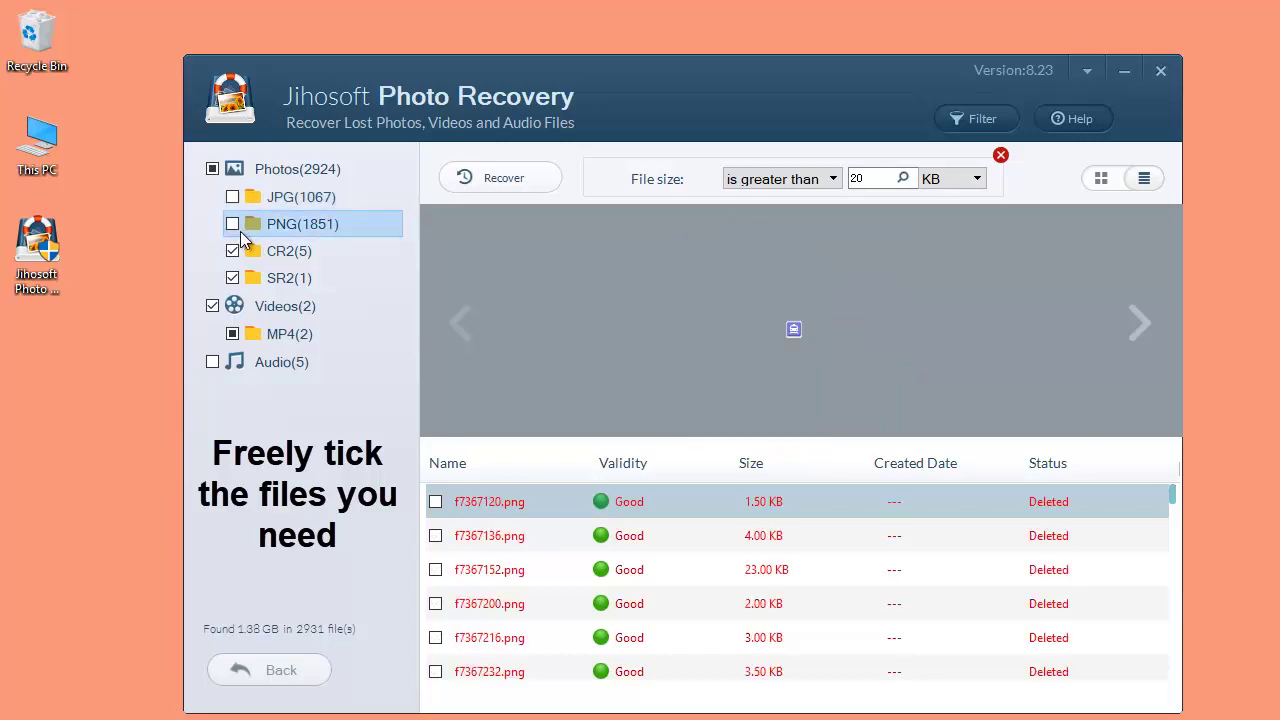
click(280, 254)
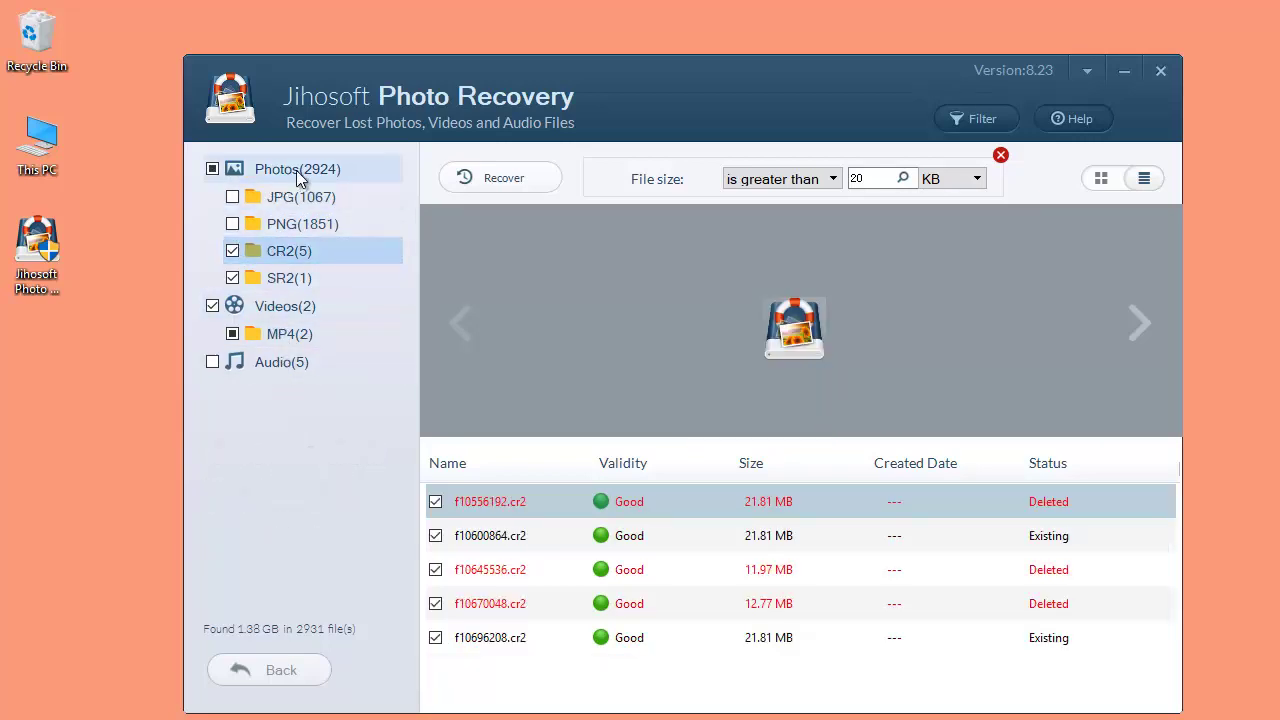
Recover the selected files, saving them to the Jihosoft Photo Recovery folder on Local Disk (C:).
click(505, 177)
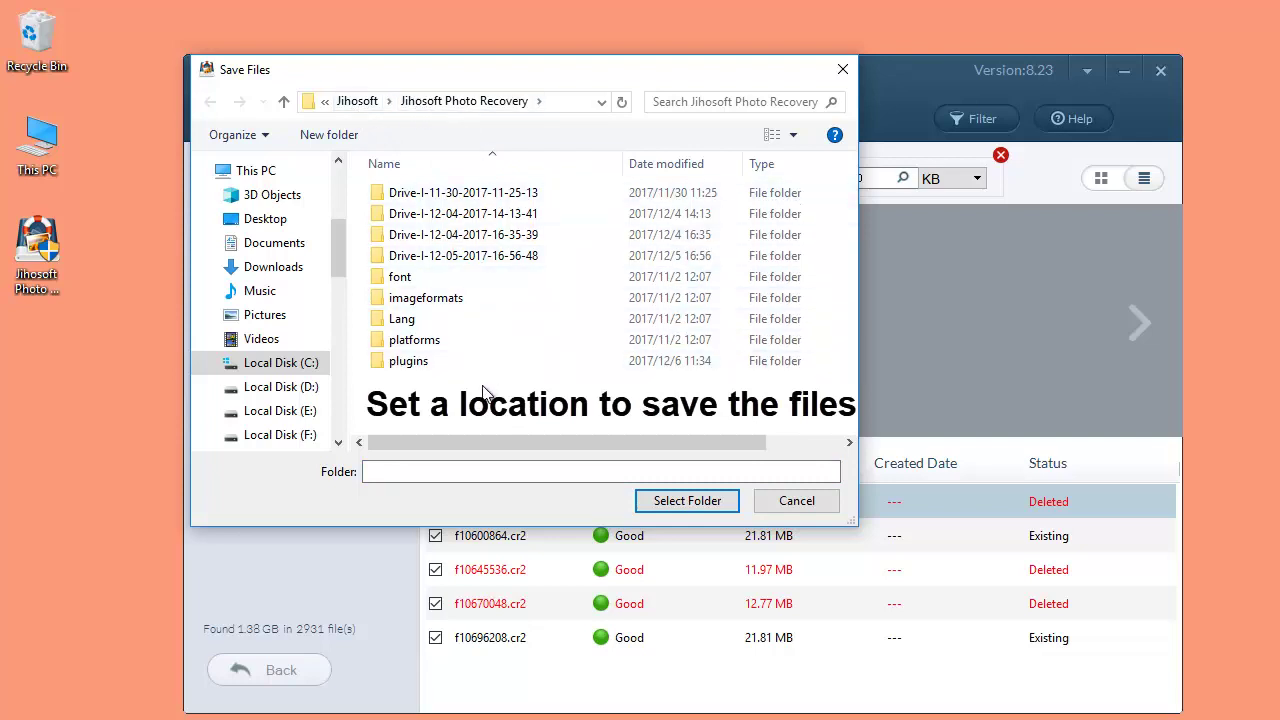
click(729, 501)
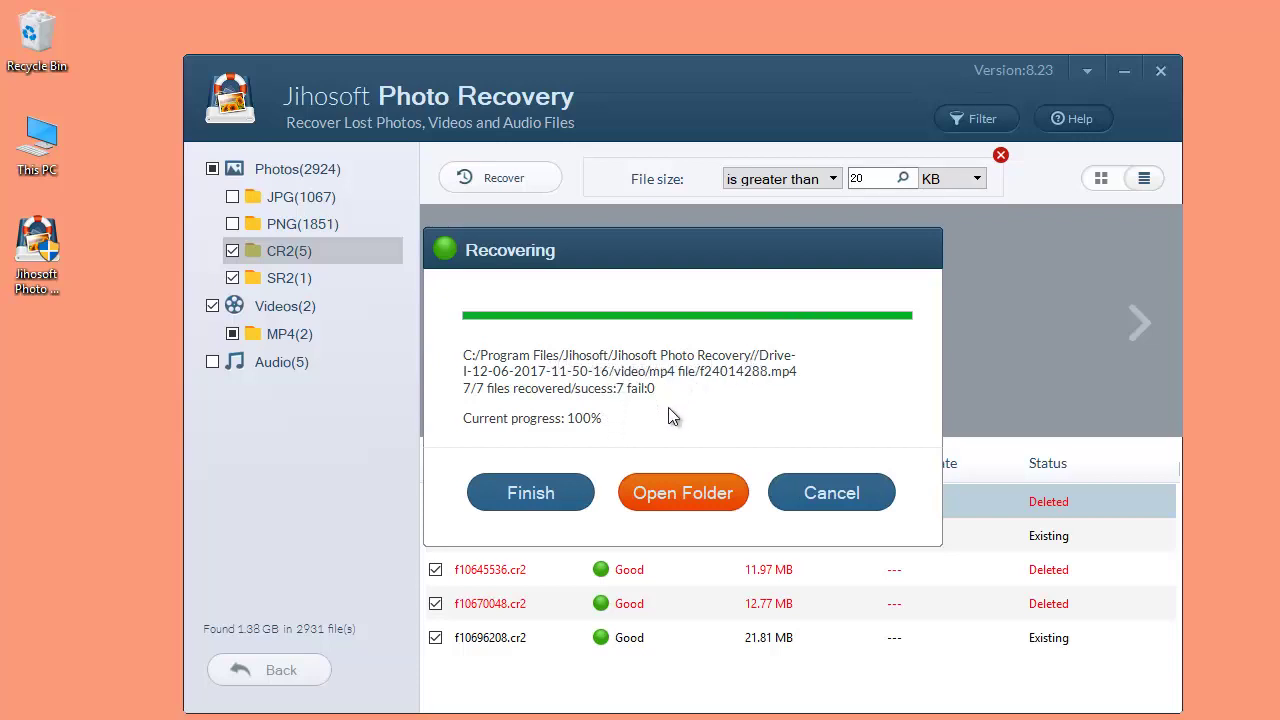
Open the recovery output folder in File Explorer and preview f10696208.cr2, f10645536.cr2 and f10670048.cr2 in the photo\cr2 file folder.
click(671, 494)
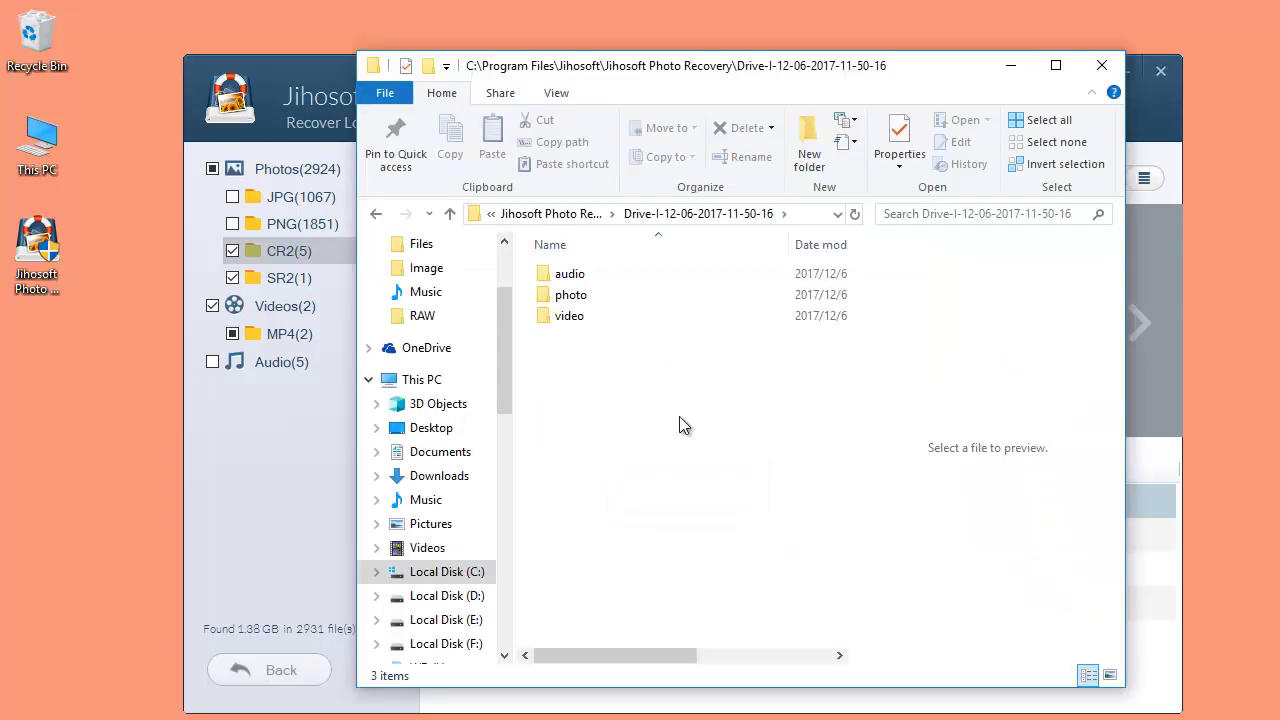
double_click(608, 292)
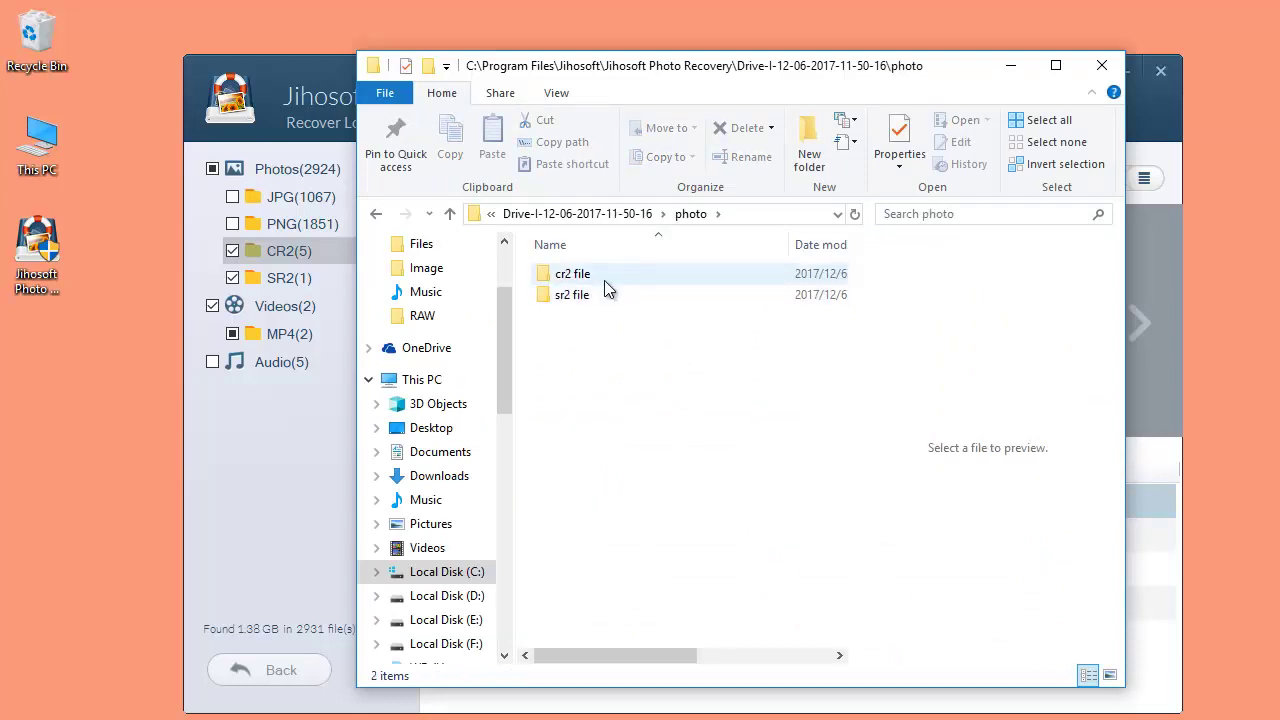
double_click(600, 276)
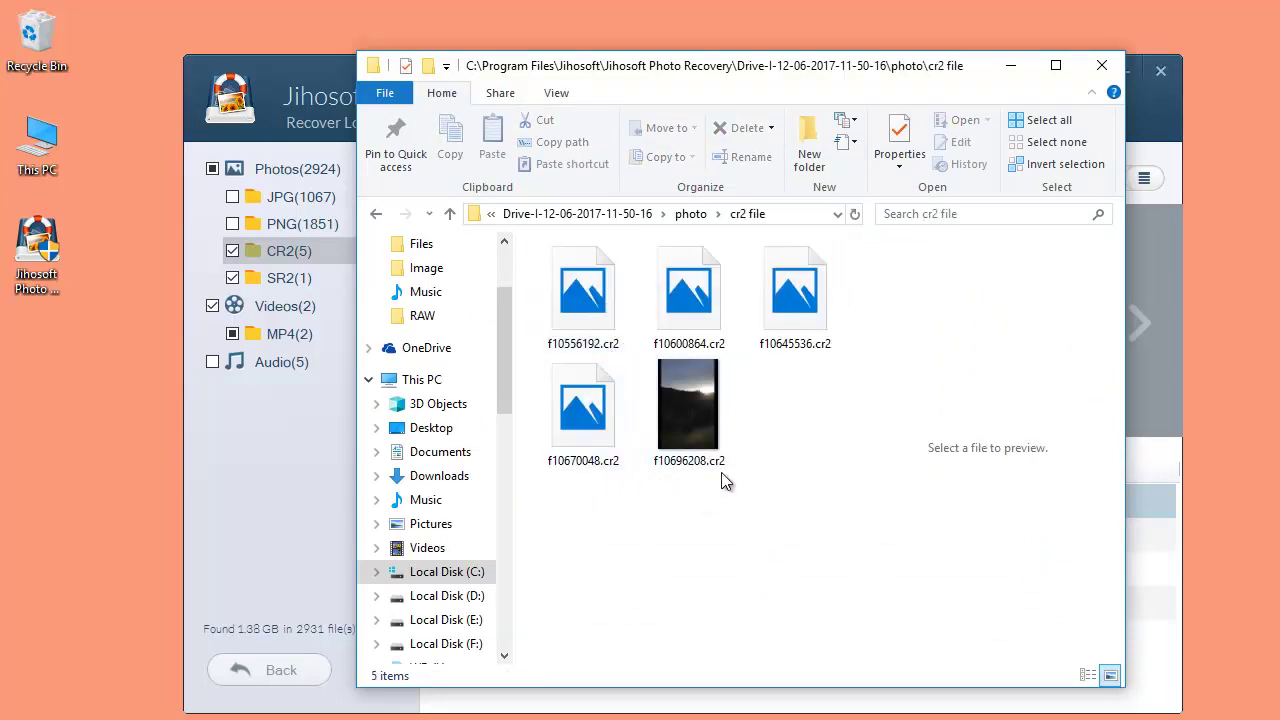
click(704, 427)
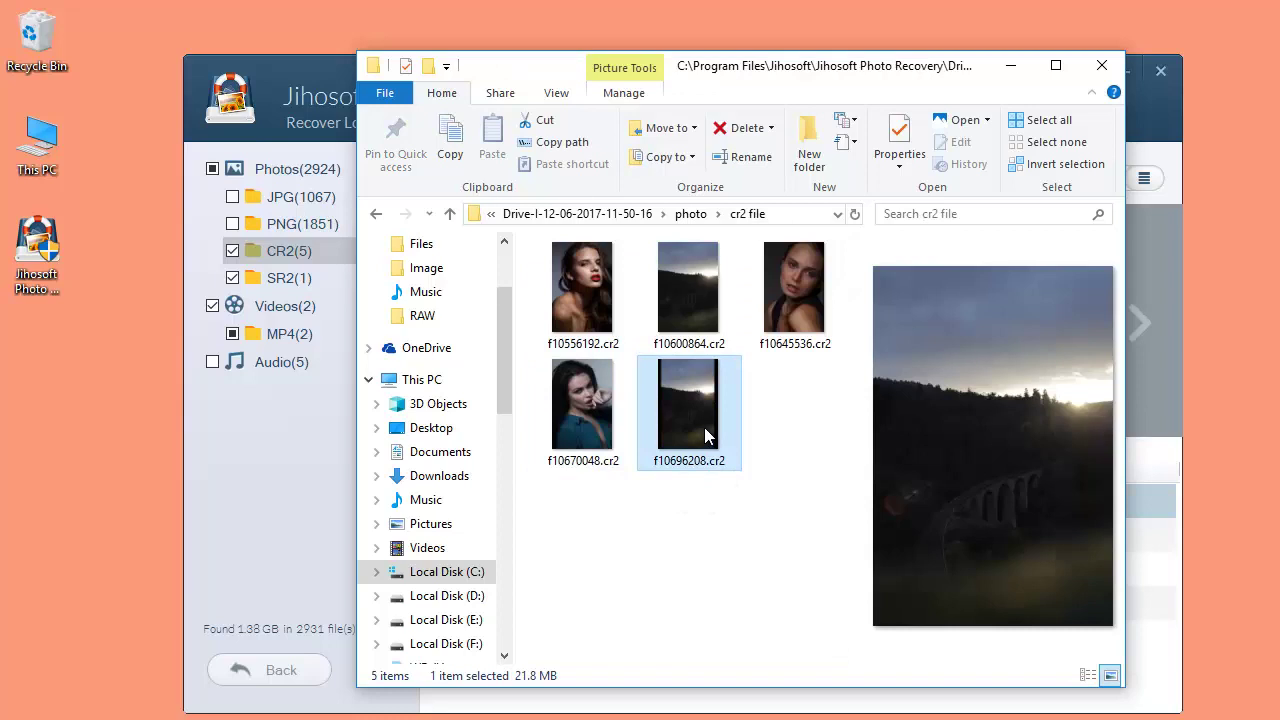
click(794, 310)
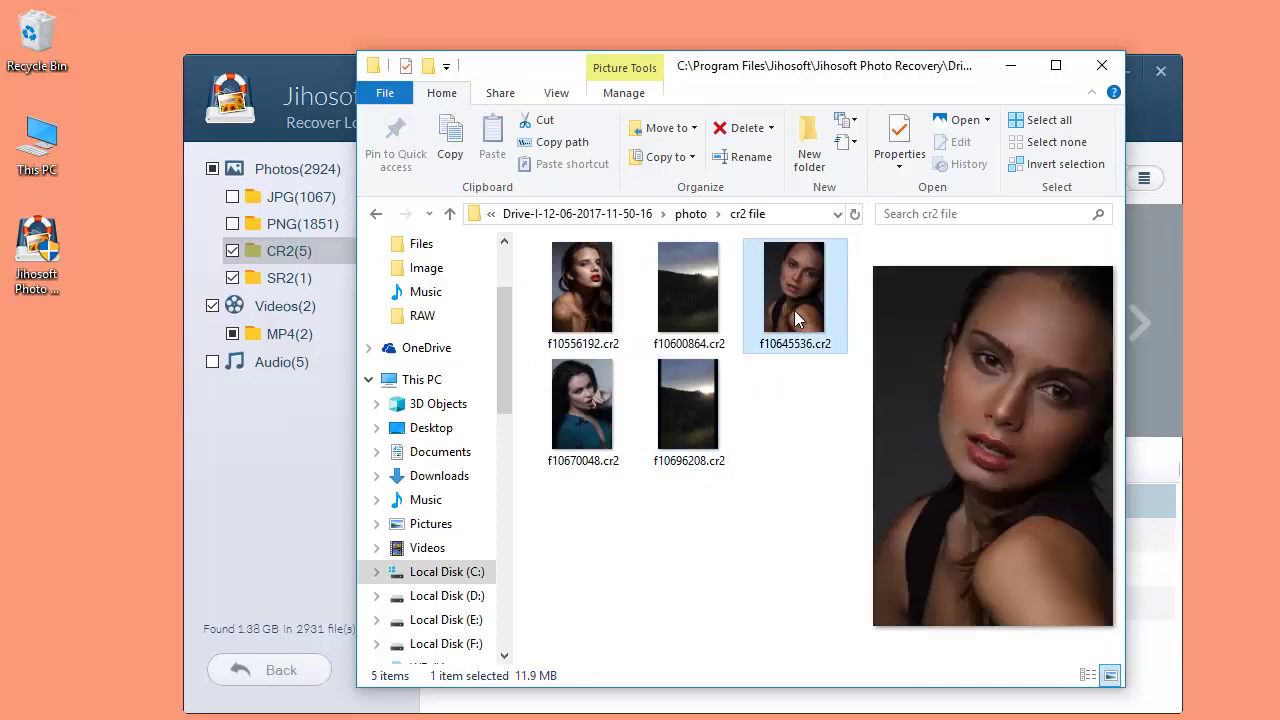
click(603, 406)
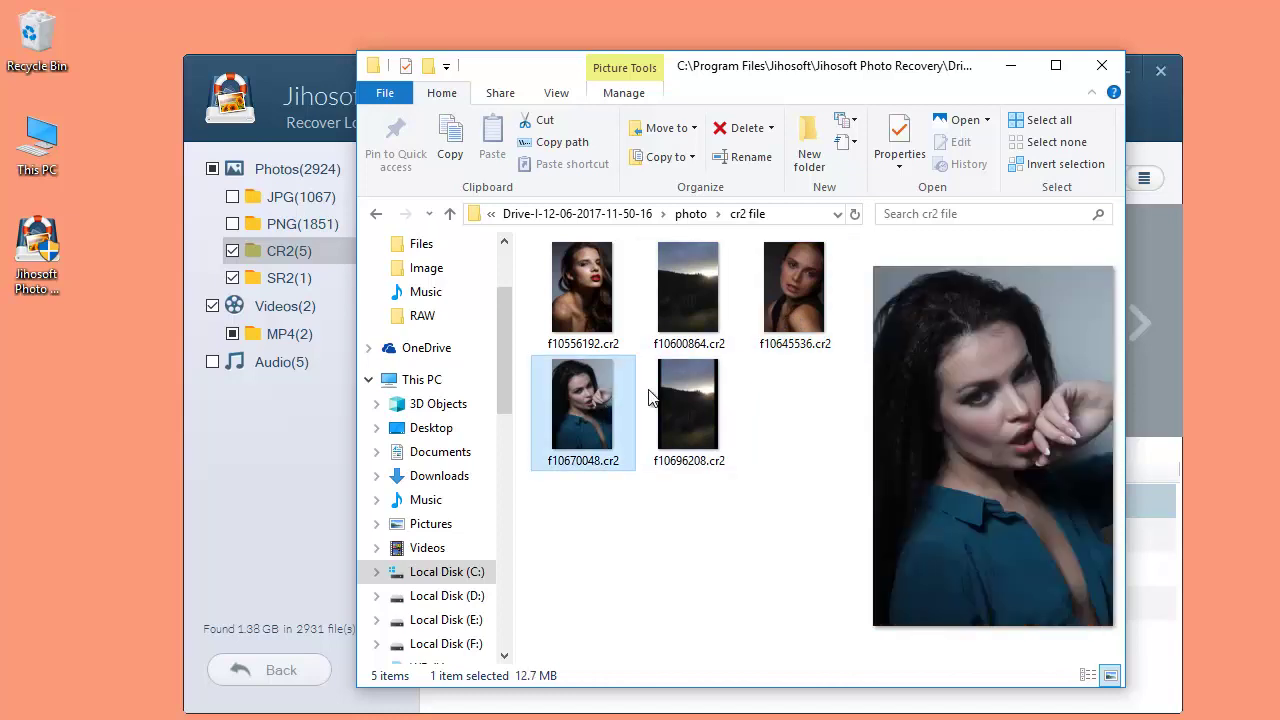
Examine the general properties and camera details of f10670048.cr2, including the camera maker, and close its properties.
click(905, 140)
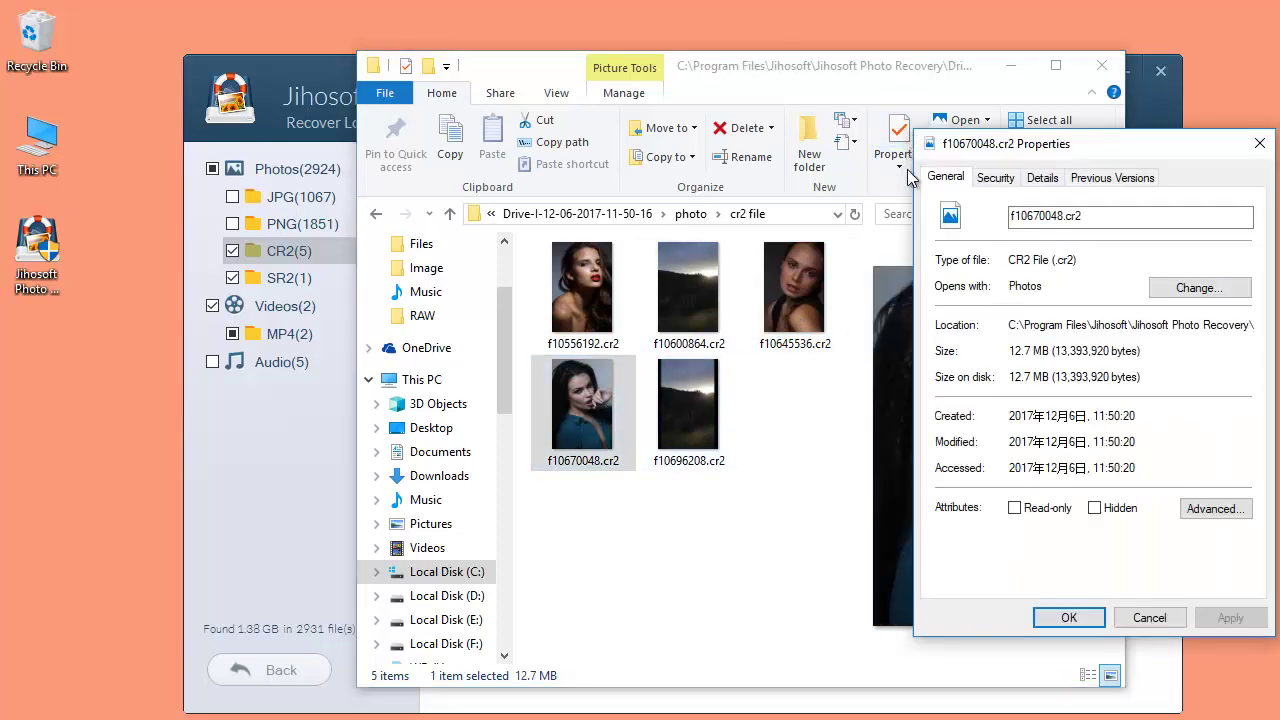
click(1042, 179)
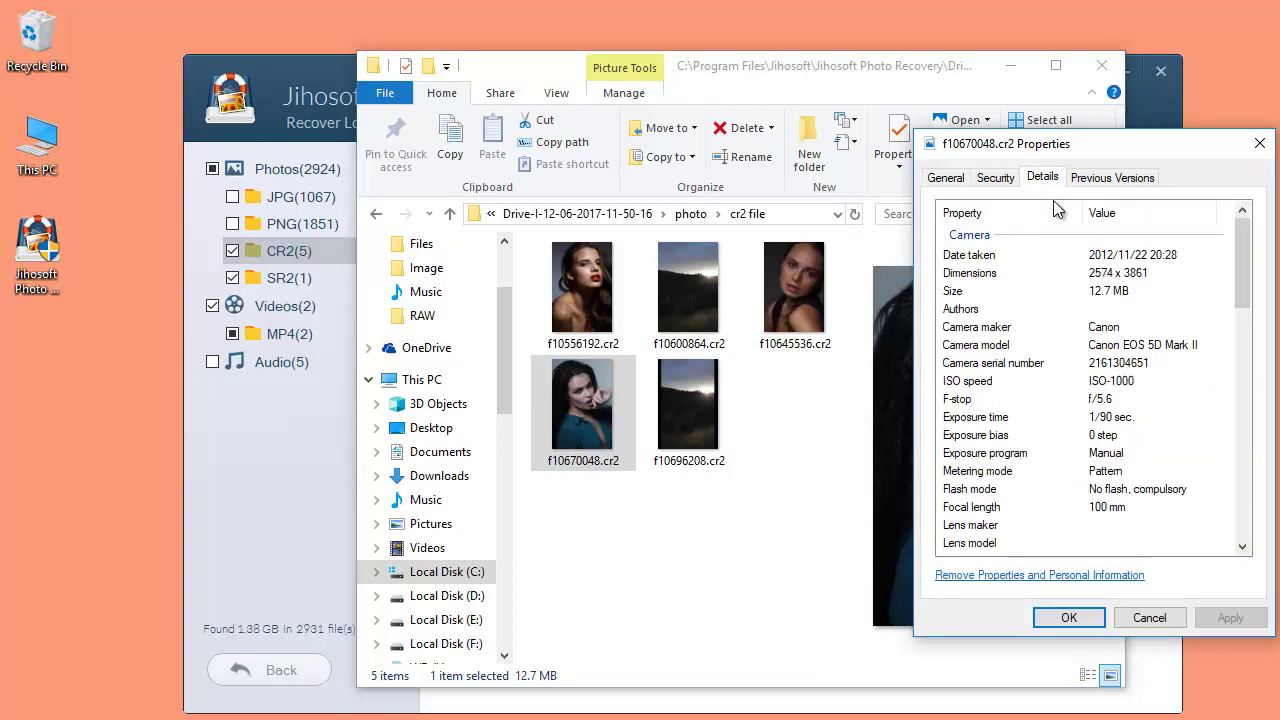
click(1111, 329)
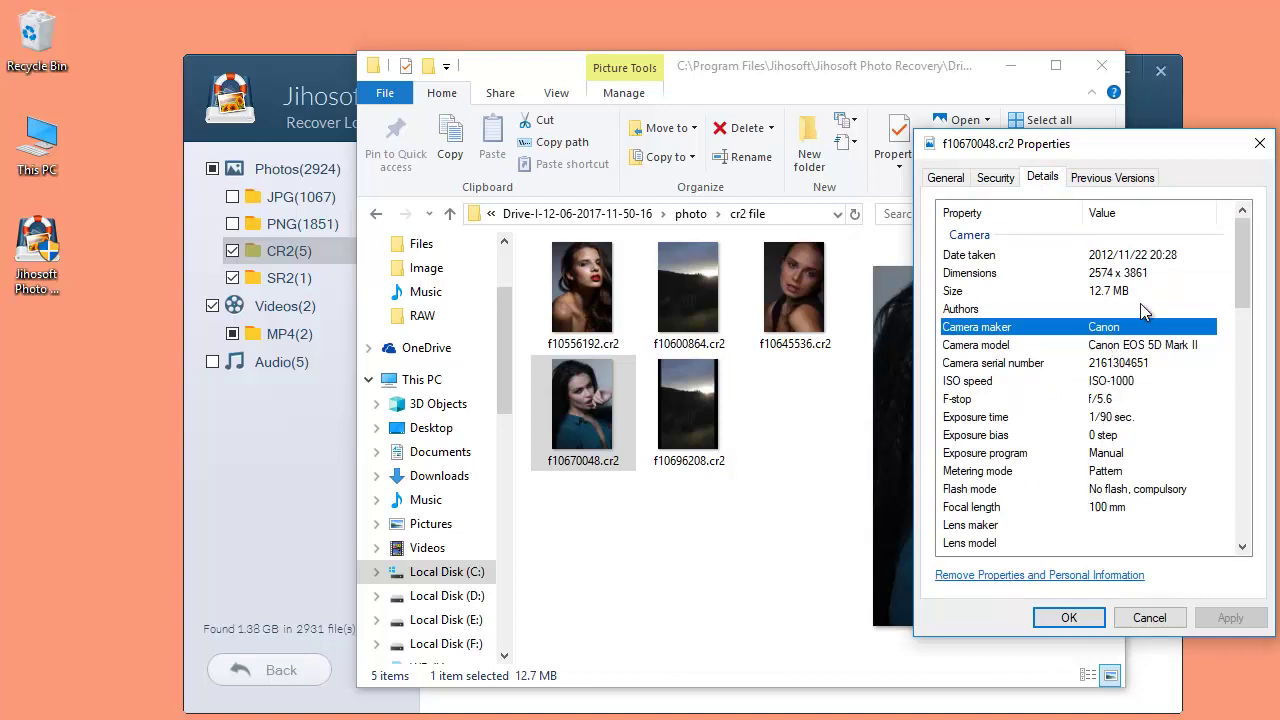
click(1069, 617)
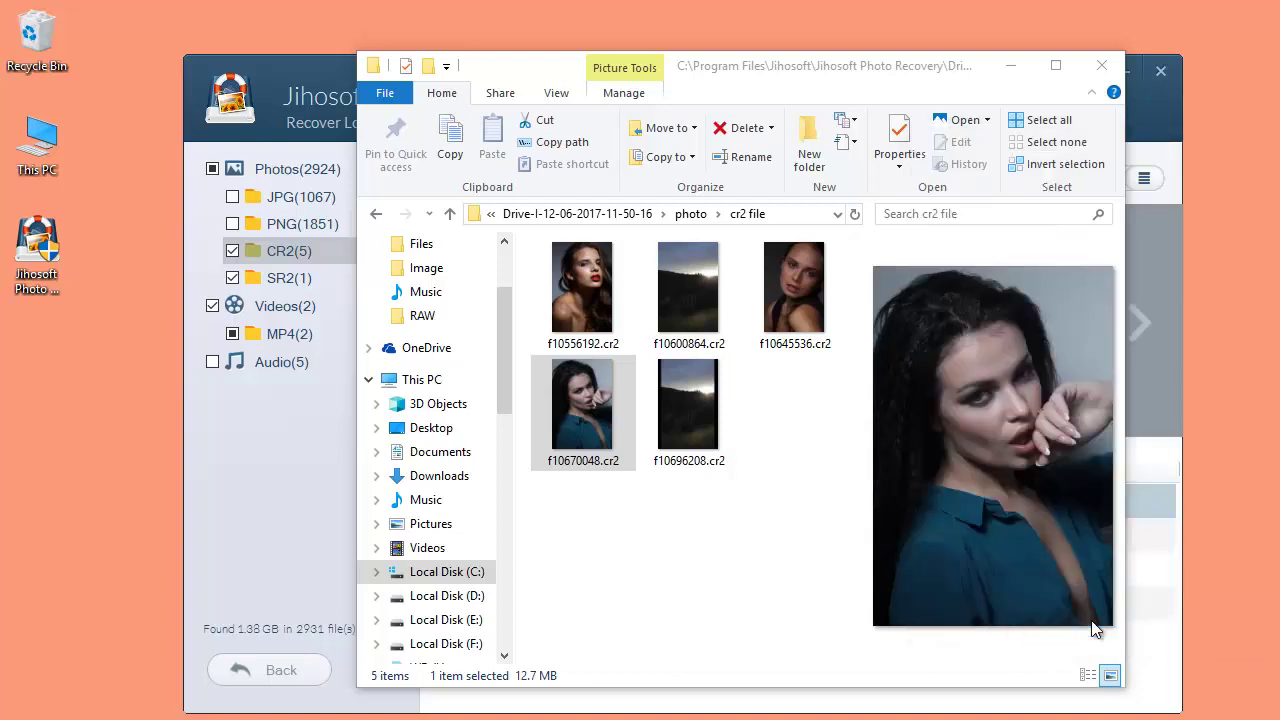
Preview the recovered f10740880.sr2 in the photo\sr2 file folder and close the File Explorer window.
click(690, 213)
double_click(655, 296)
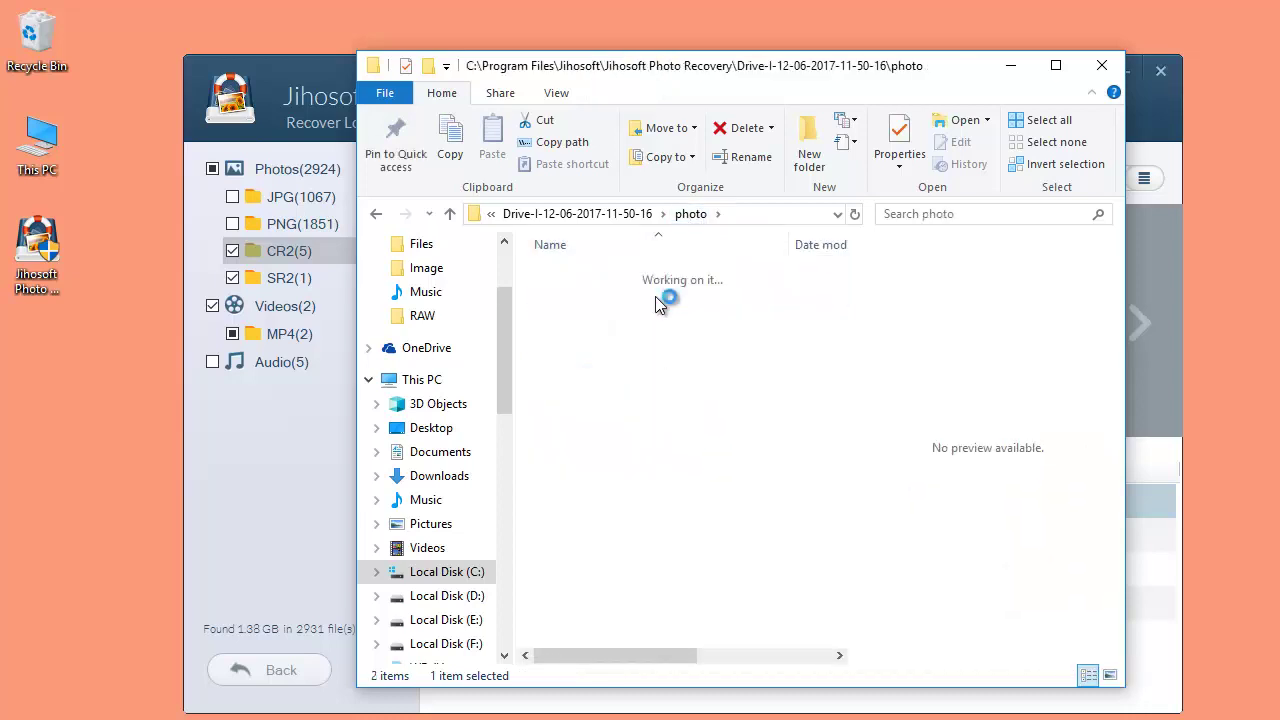
click(600, 293)
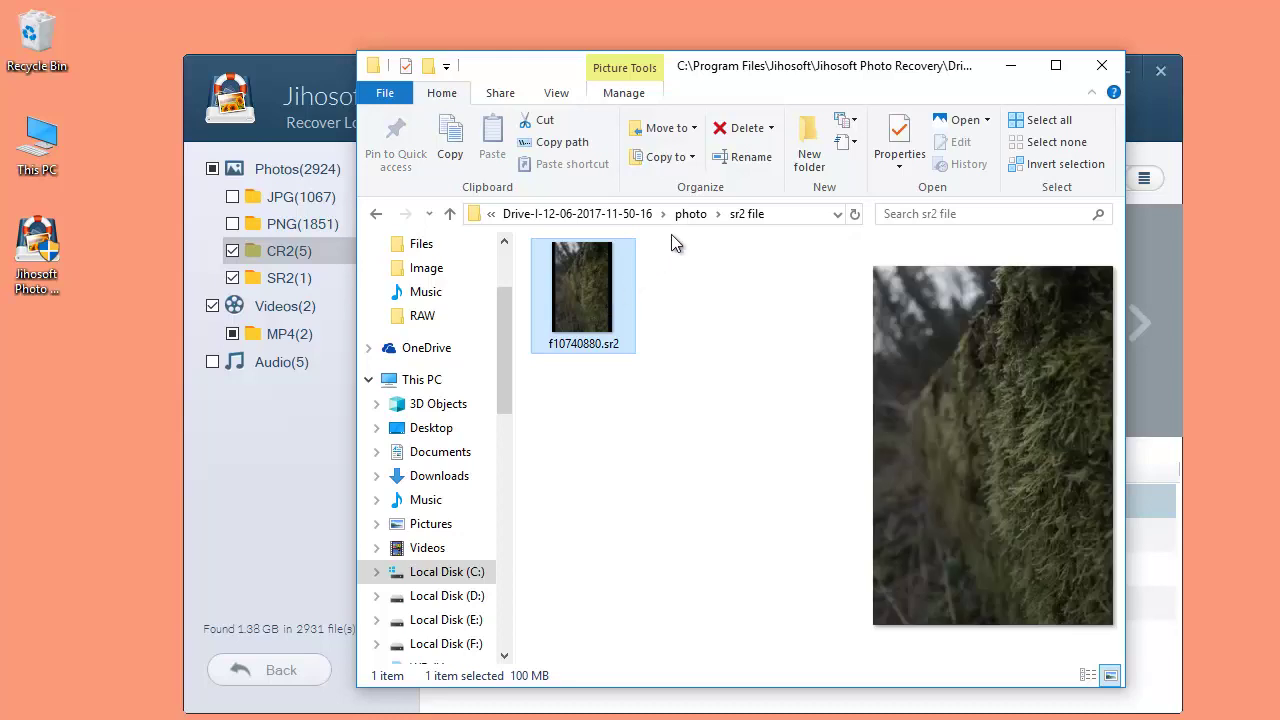
click(1100, 65)
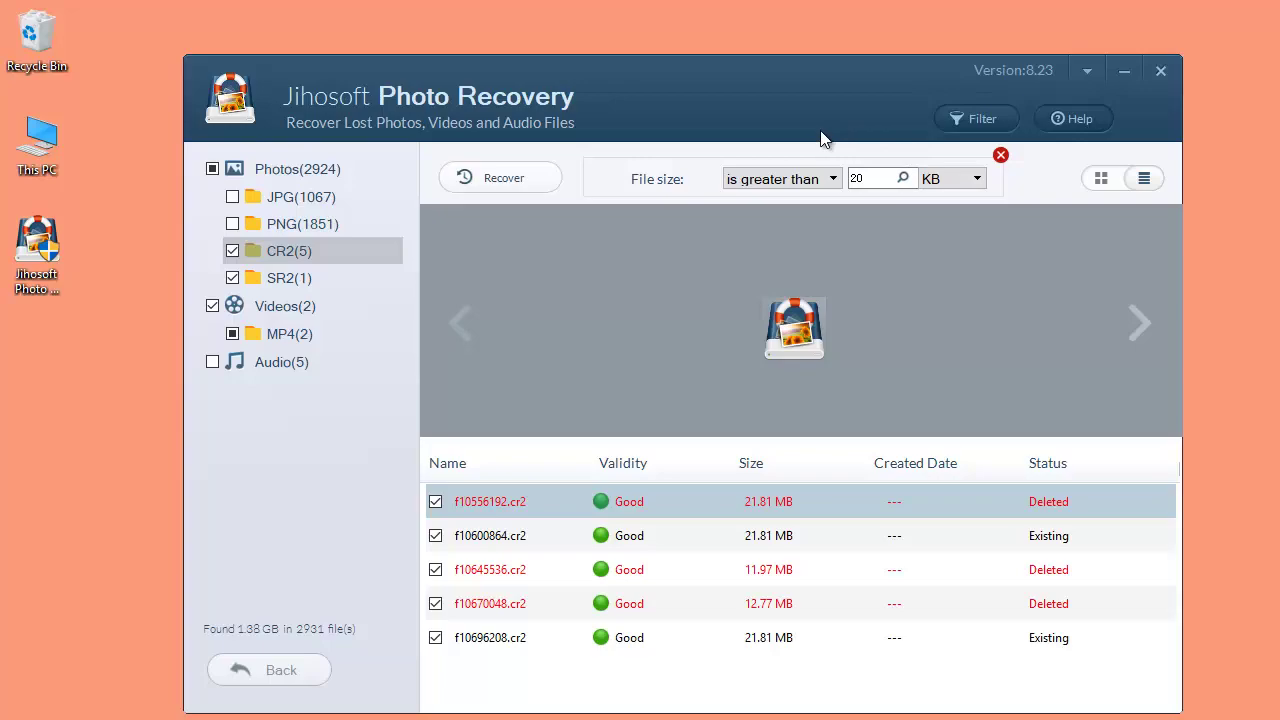